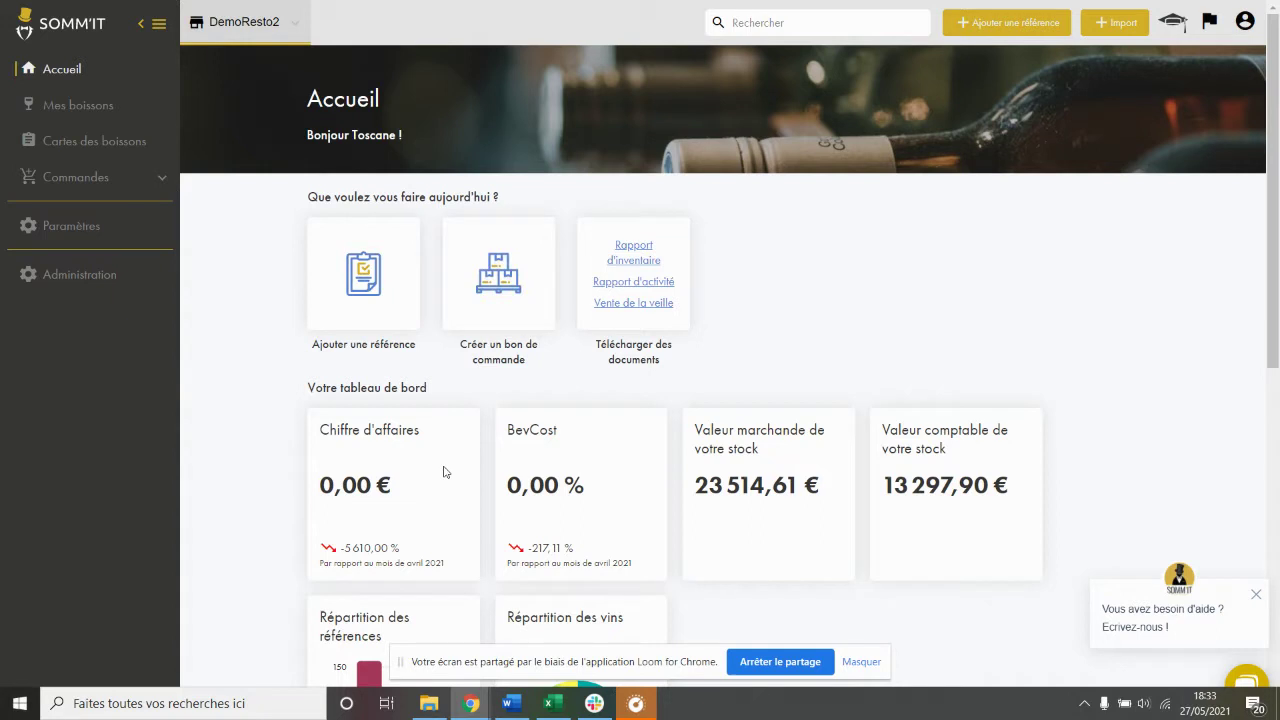
- Review the home dashboard's revenue, BevCost, stock value, reference and wine distribution, and sales statistics
{"action": "scroll", "coordinate": [445, 472], "scroll_direction": "down", "scroll_amount": 1}
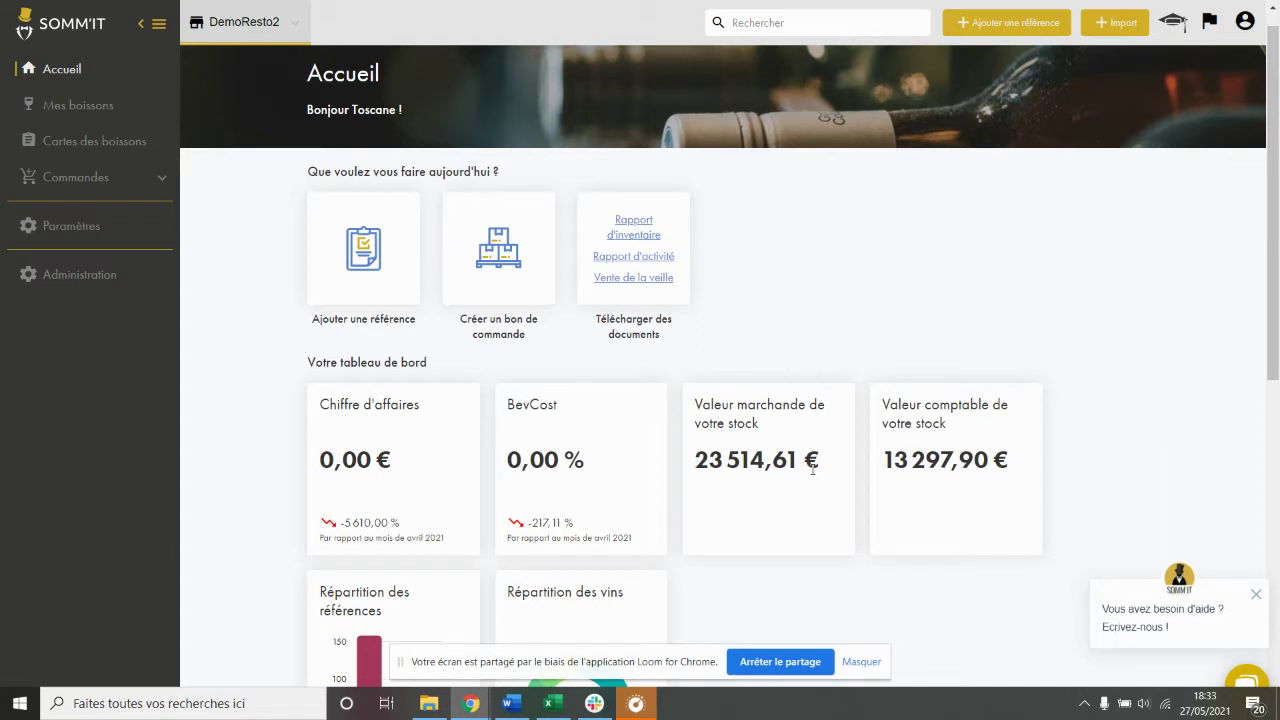
{"action": "scroll", "coordinate": [813, 470], "scroll_direction": "down", "scroll_amount": 2}
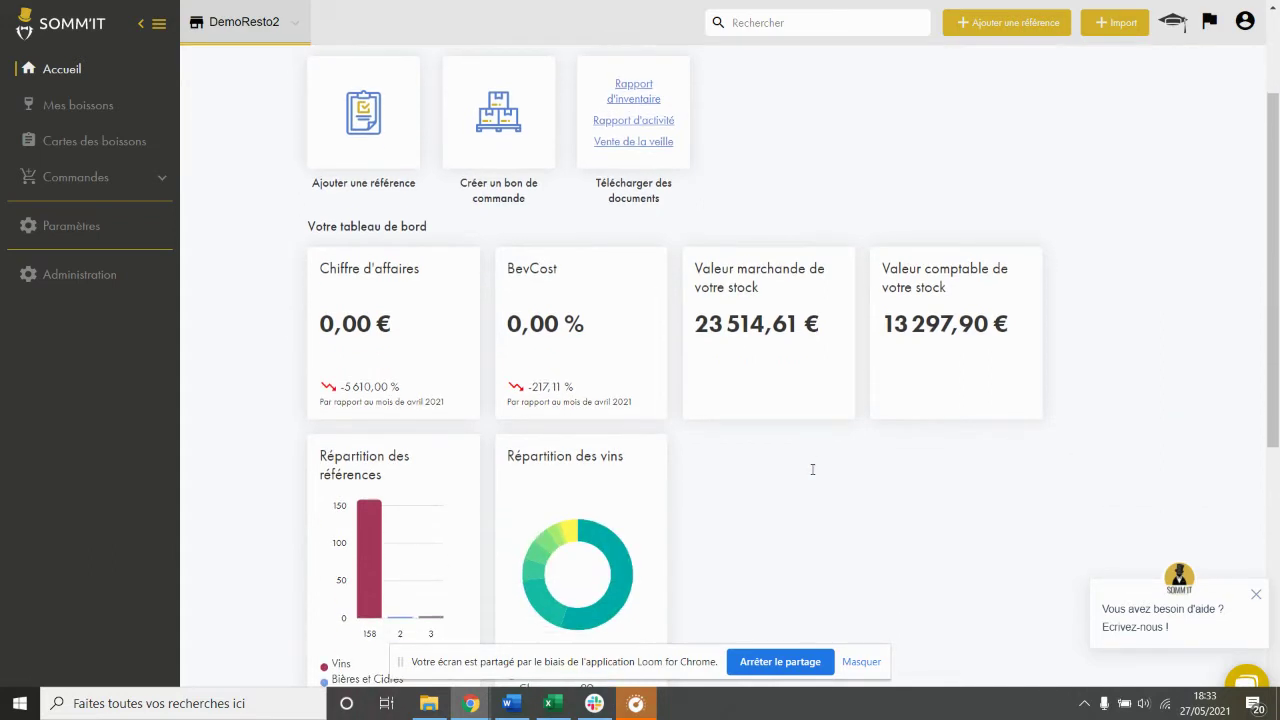
{"action": "mouse_move", "coordinate": [368, 585]}
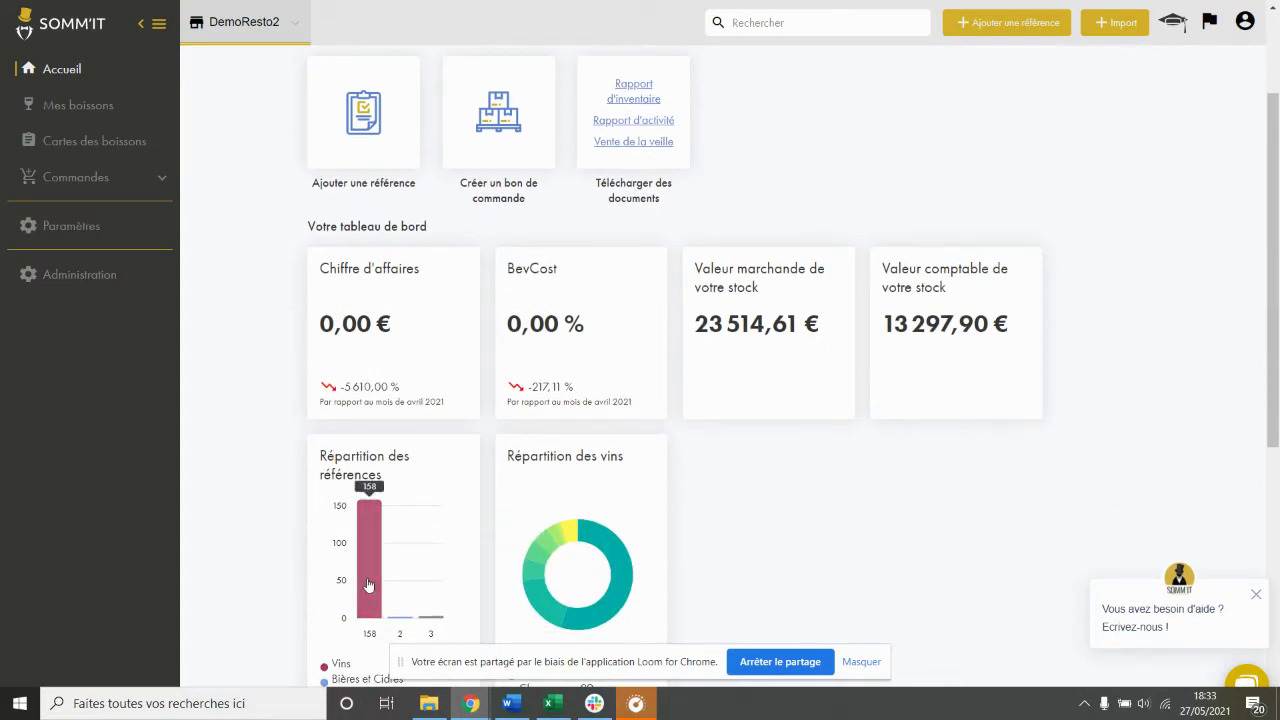
{"action": "scroll", "coordinate": [368, 585], "scroll_direction": "down", "scroll_amount": 1}
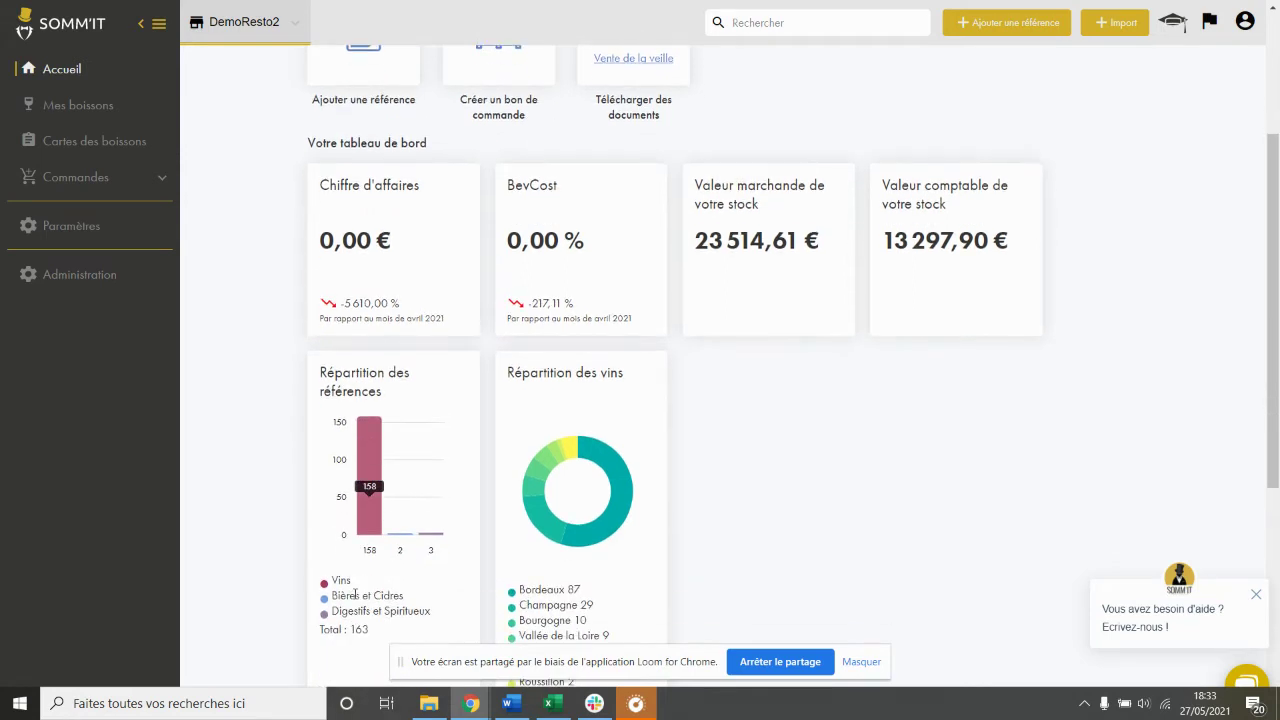
{"action": "mouse_move", "coordinate": [528, 471]}
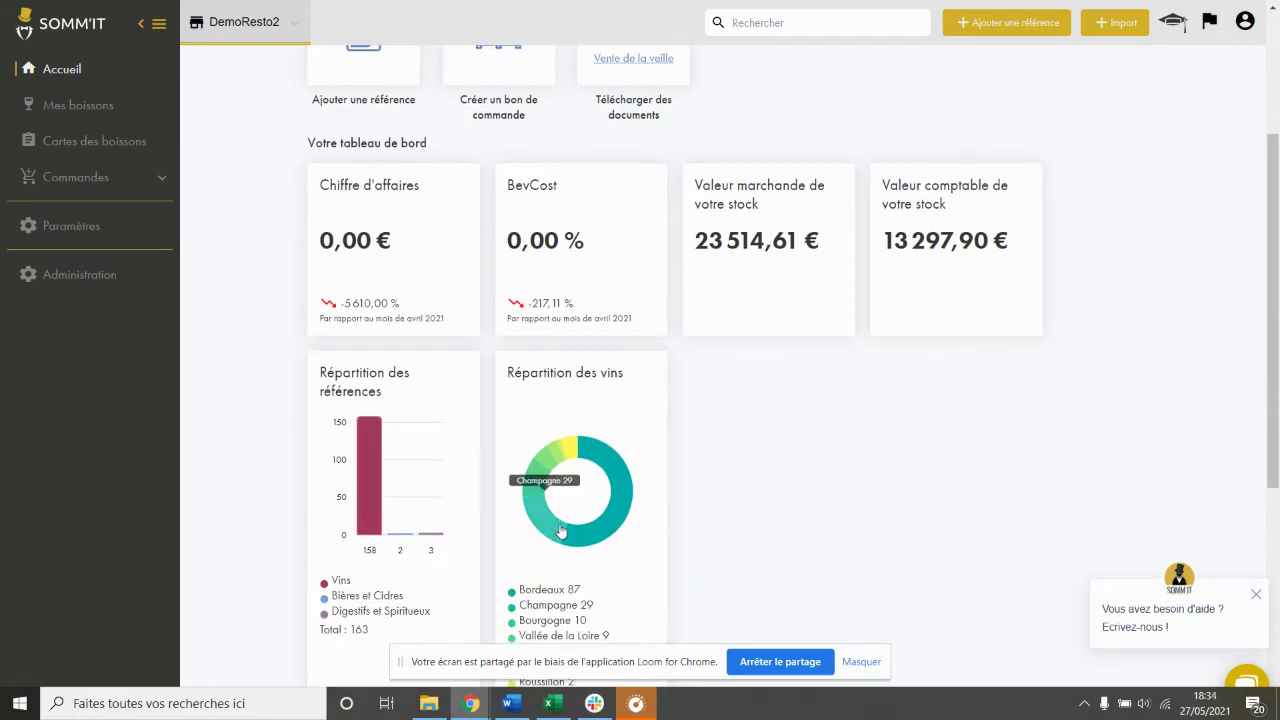
{"action": "scroll", "coordinate": [528, 471], "scroll_direction": "down", "scroll_amount": 4}
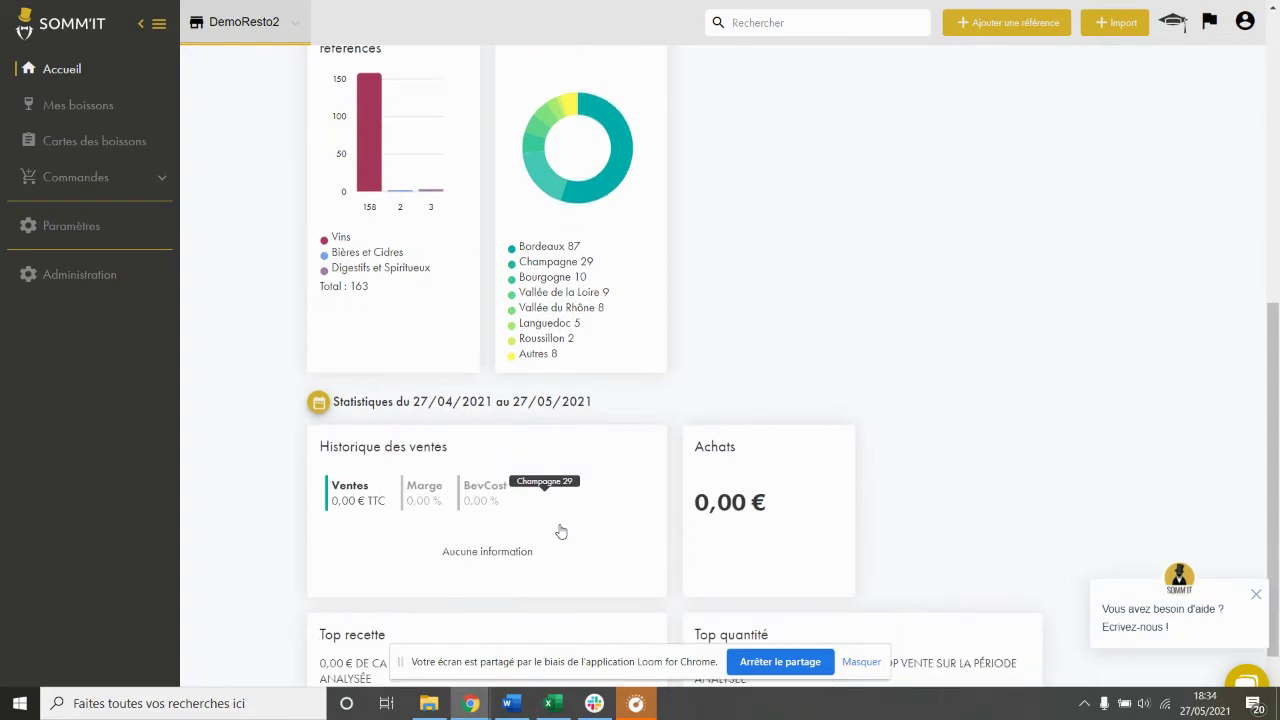
{"action": "scroll", "coordinate": [686, 502], "scroll_direction": "down", "scroll_amount": 1}
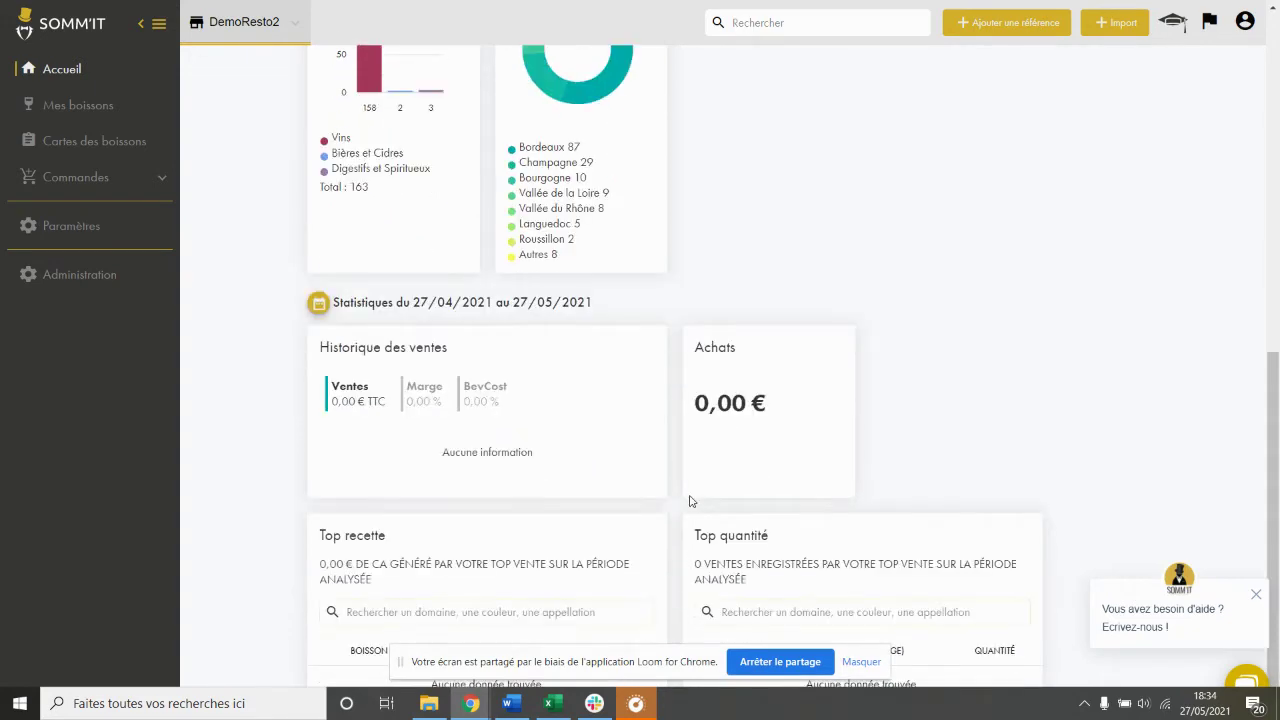
{"action": "scroll", "coordinate": [689, 500], "scroll_direction": "up", "scroll_amount": 2}
{"action": "scroll", "coordinate": [689, 500], "scroll_direction": "up", "scroll_amount": 5}
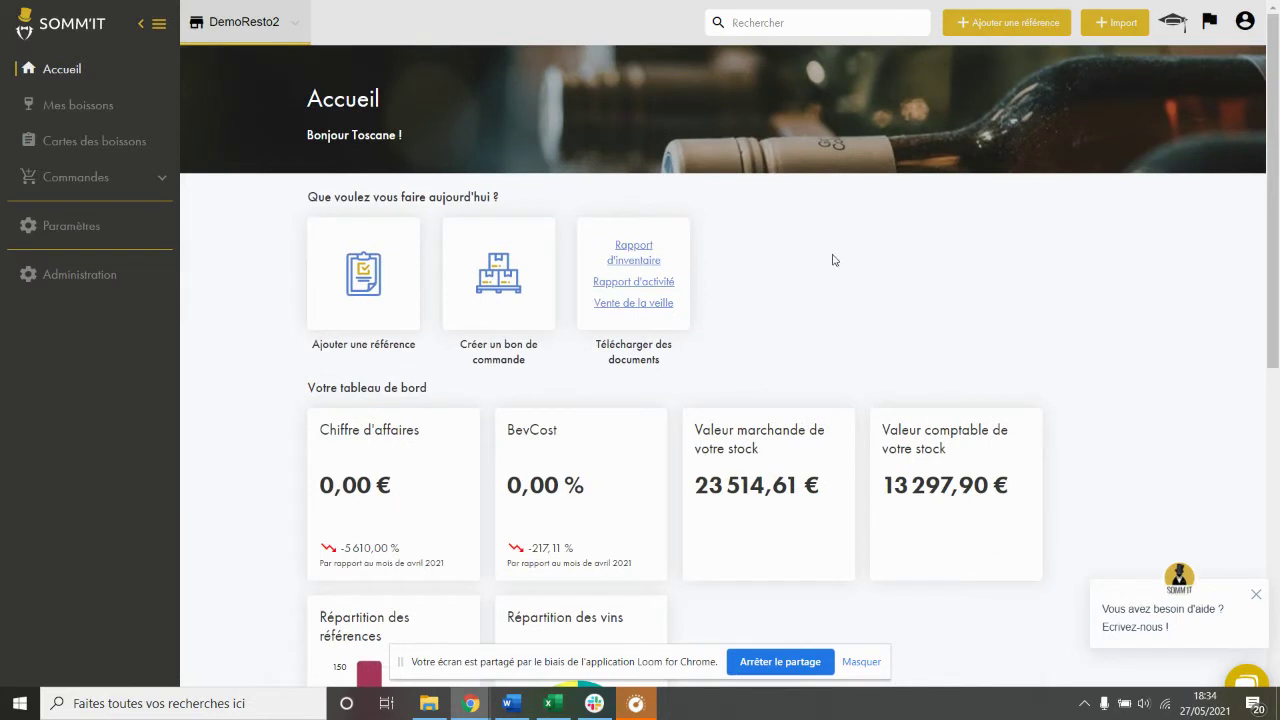
- Start a new reference of type Vins, search for "estou" and select the red Cos d'Estournel - Deuxième Grand Cru Classé
{"action": "left_click", "coordinate": [1026, 28]}
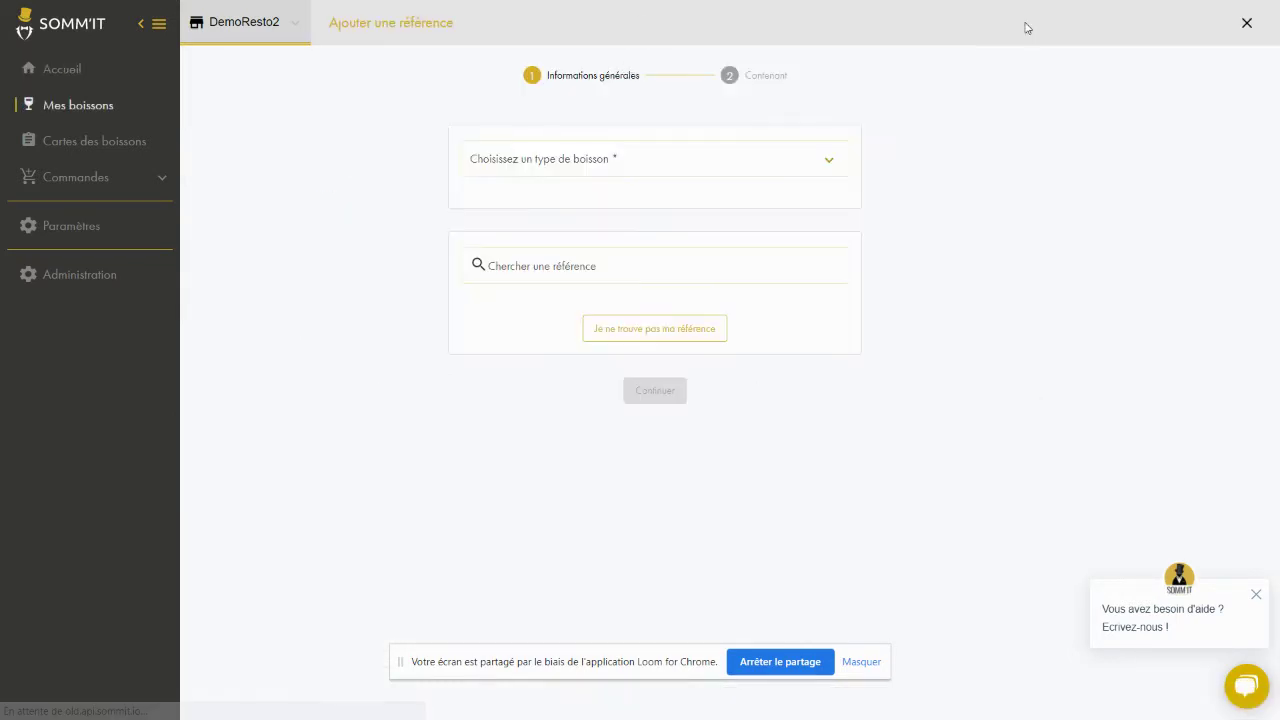
{"action": "left_click", "coordinate": [560, 162]}
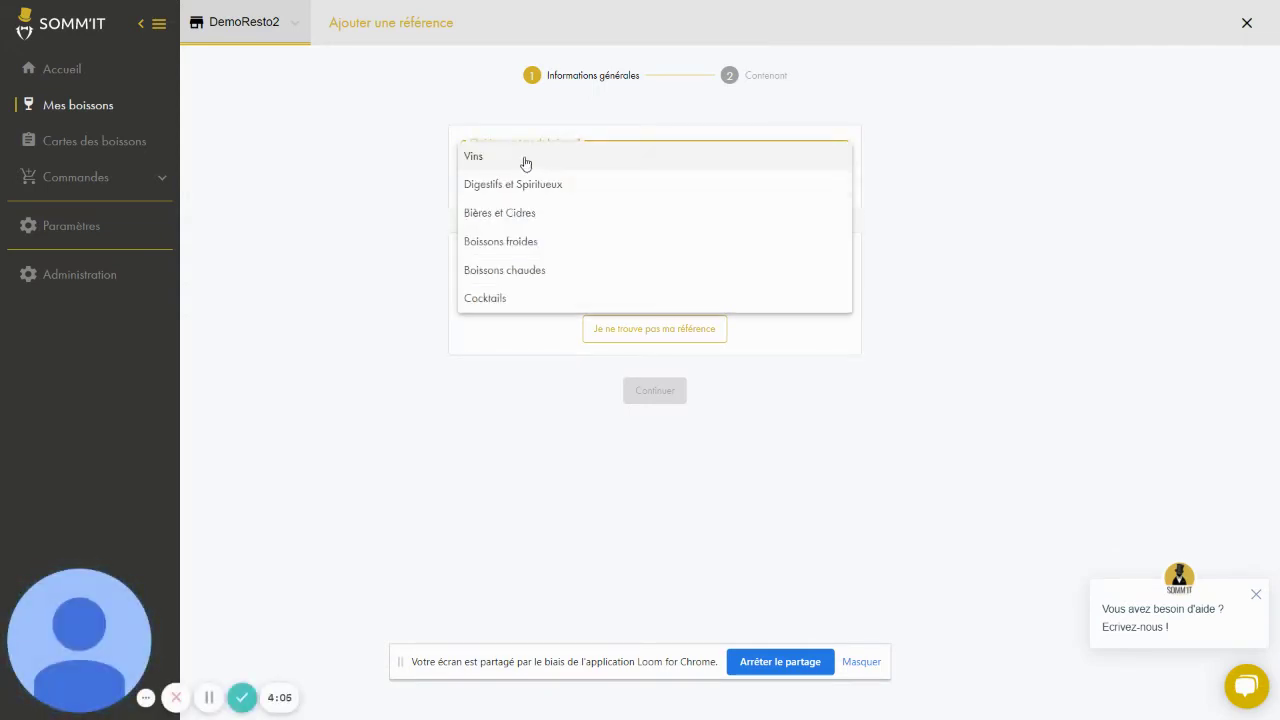
{"action": "left_click", "coordinate": [526, 163]}
{"action": "left_click", "coordinate": [517, 262]}
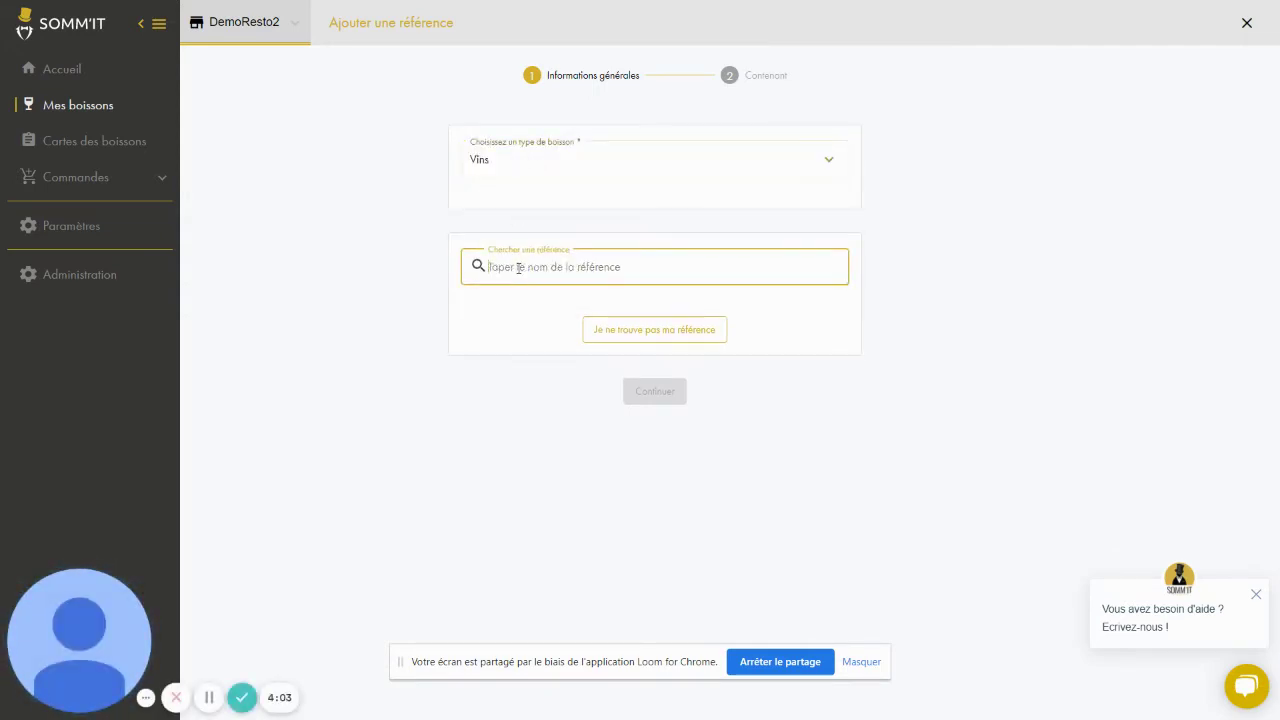
{"action": "type", "text": "estou"}
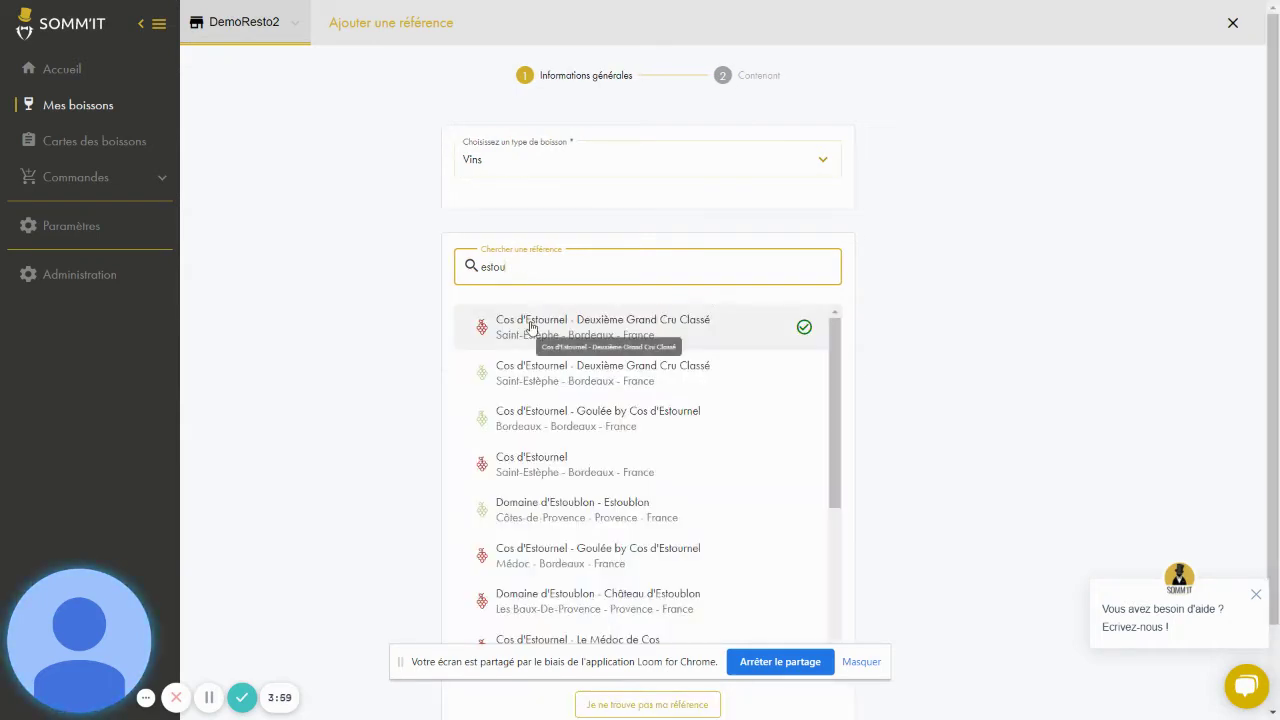
{"action": "left_click", "coordinate": [538, 331]}
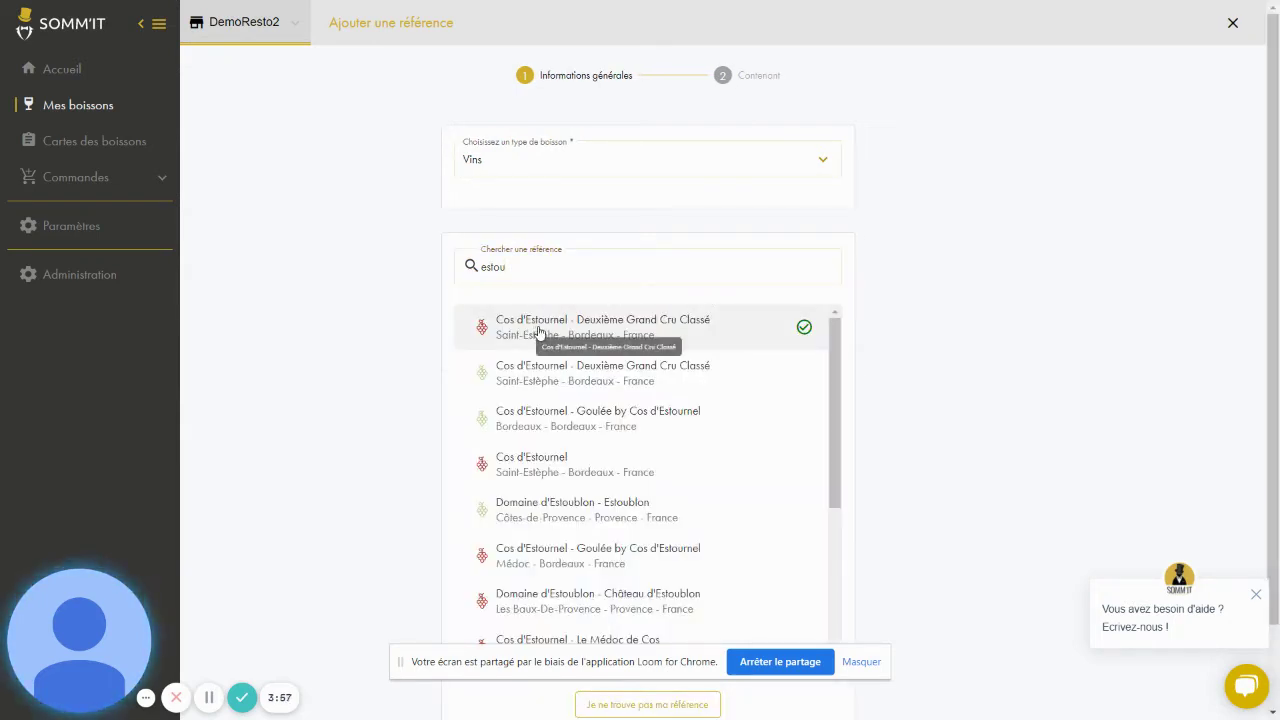
{"action": "left_click", "coordinate": [538, 331]}
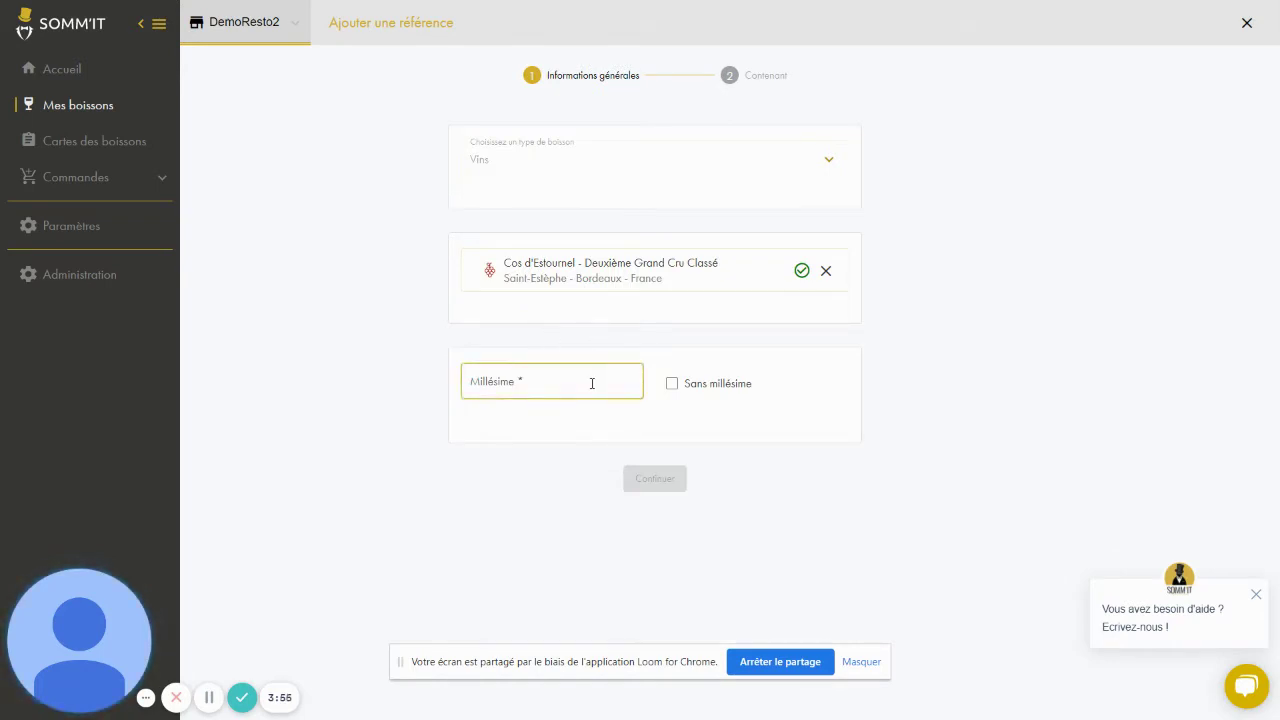
- Set the wine's vintage to 2010 and its container to Bouteille - 75cl
{"action": "type", "text": "2010"}
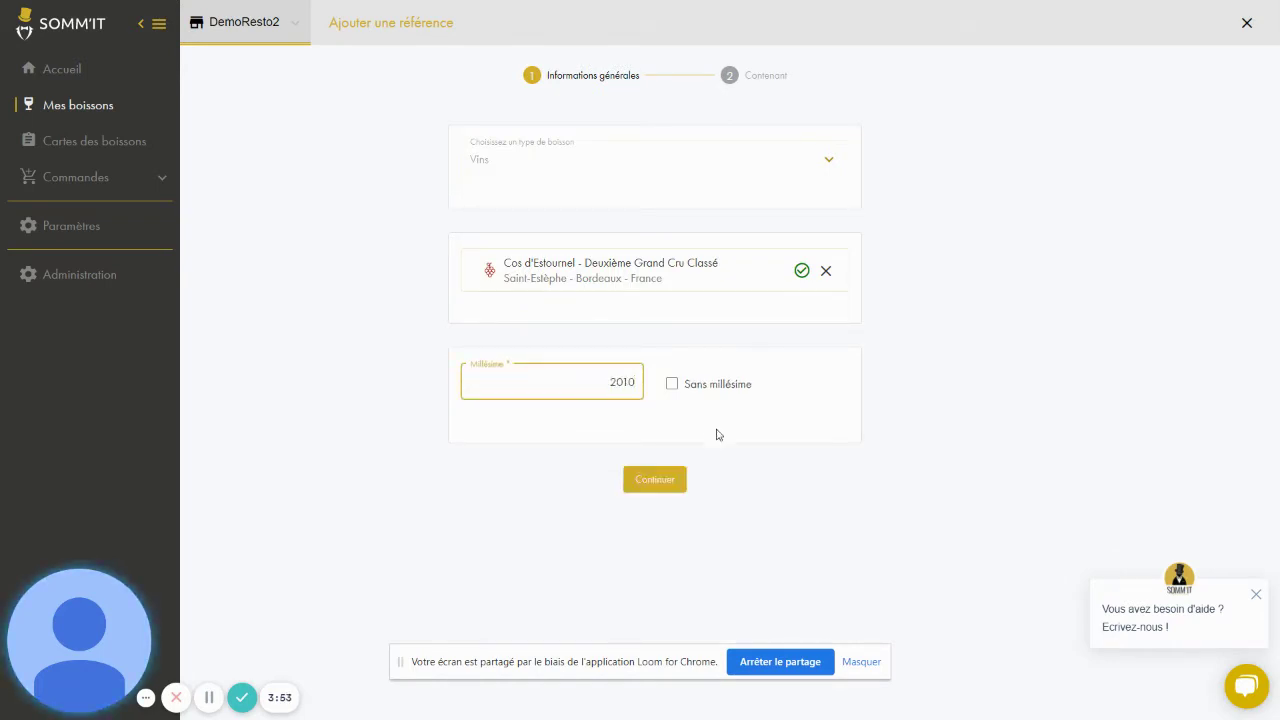
{"action": "left_click", "coordinate": [668, 491]}
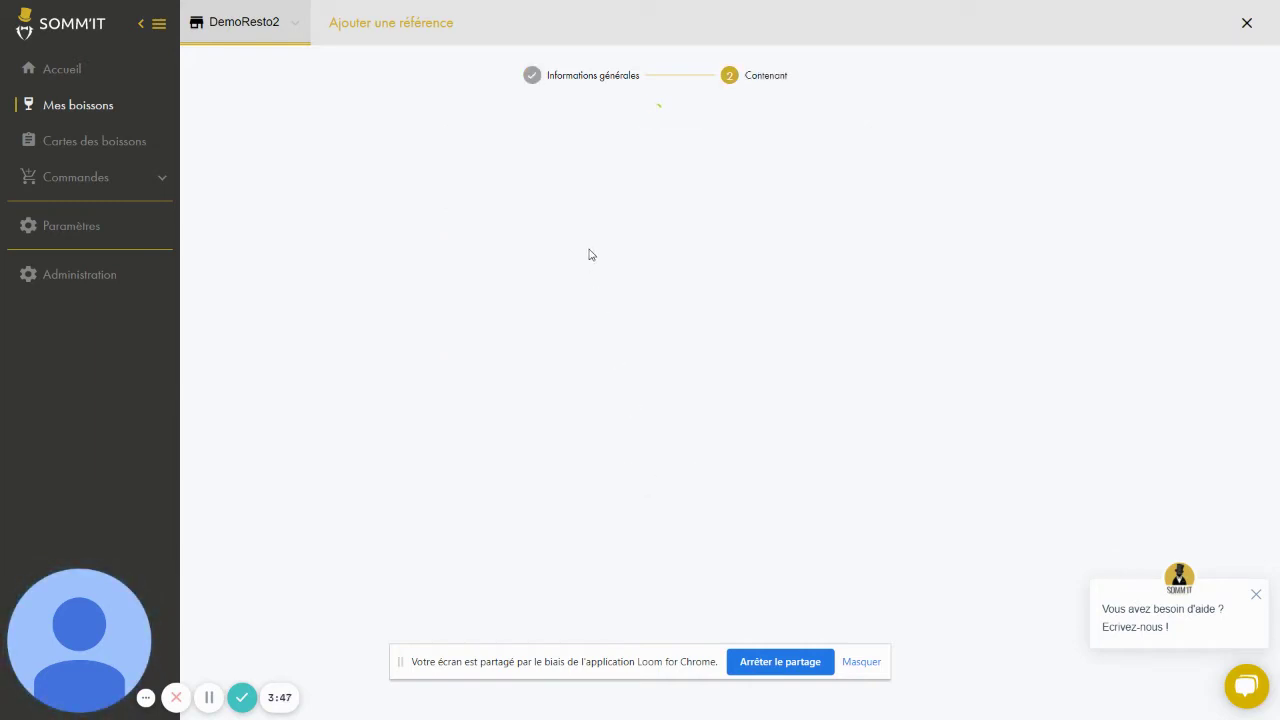
{"action": "left_click", "coordinate": [529, 180]}
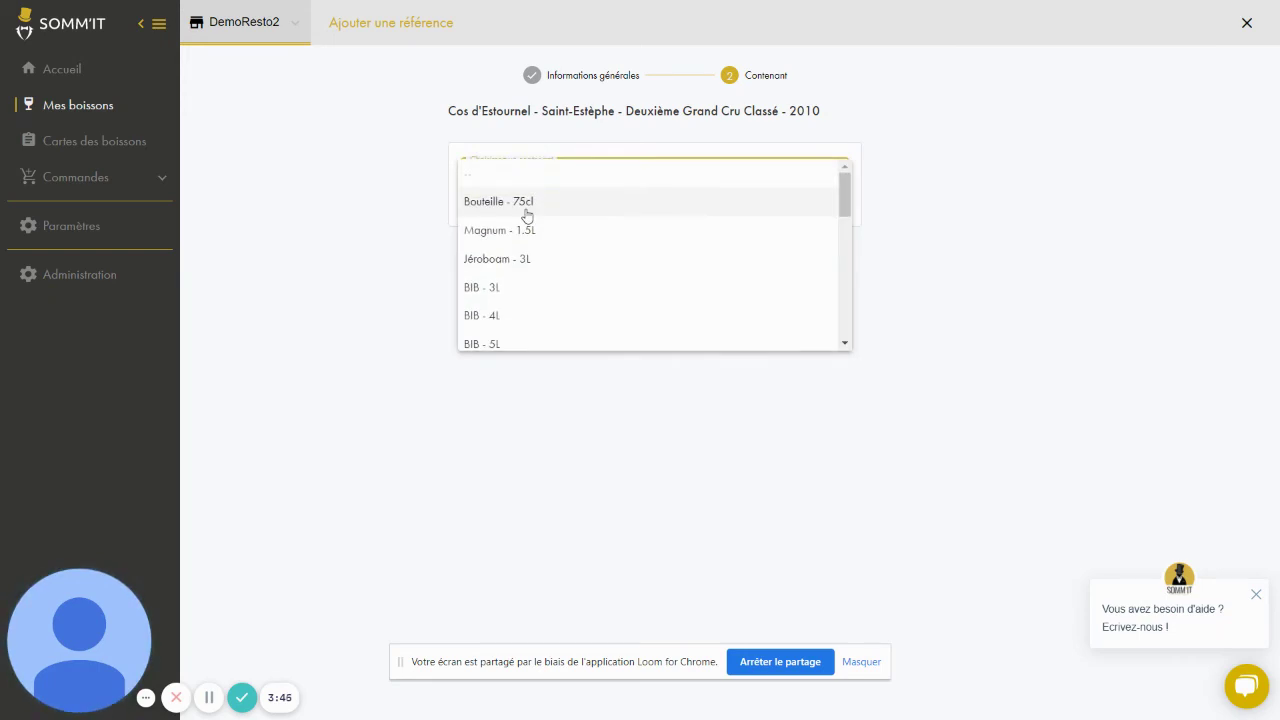
{"action": "left_click", "coordinate": [526, 212]}
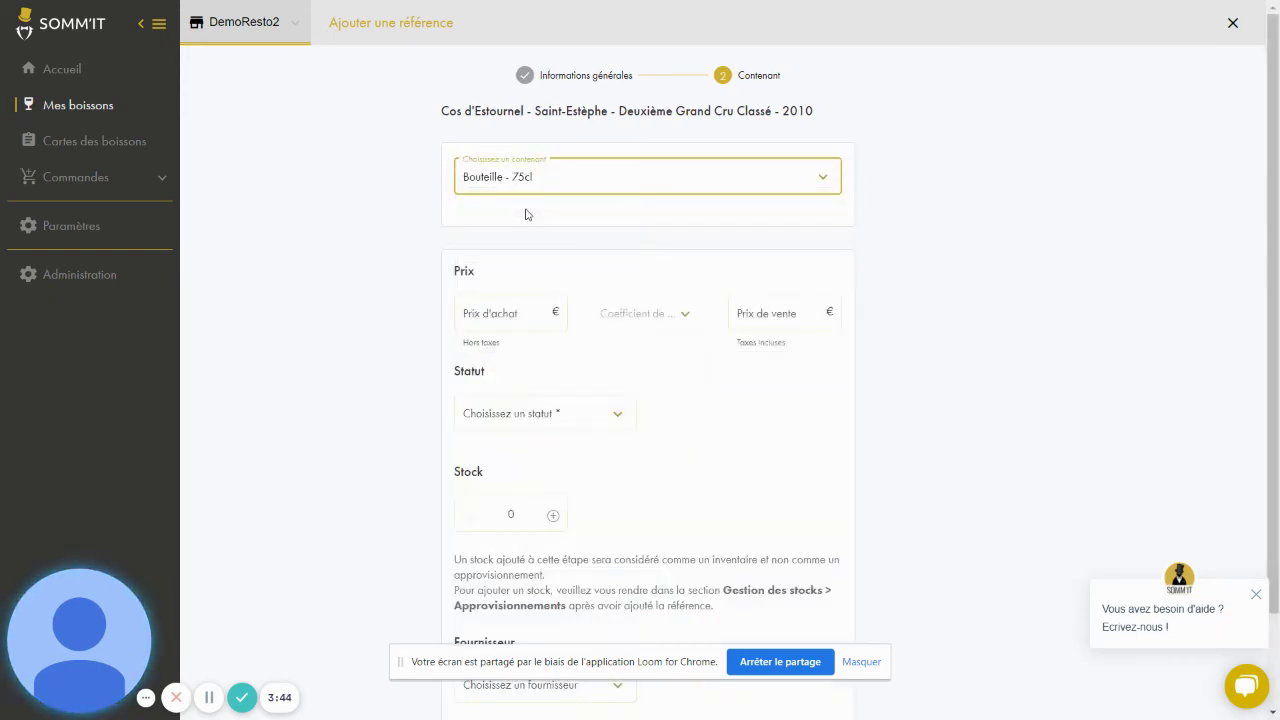
- Enter a purchase price of 100 € excluding tax and a selling price of 400 € including tax
{"action": "left_click", "coordinate": [510, 328]}
{"action": "type", "text": "100"}
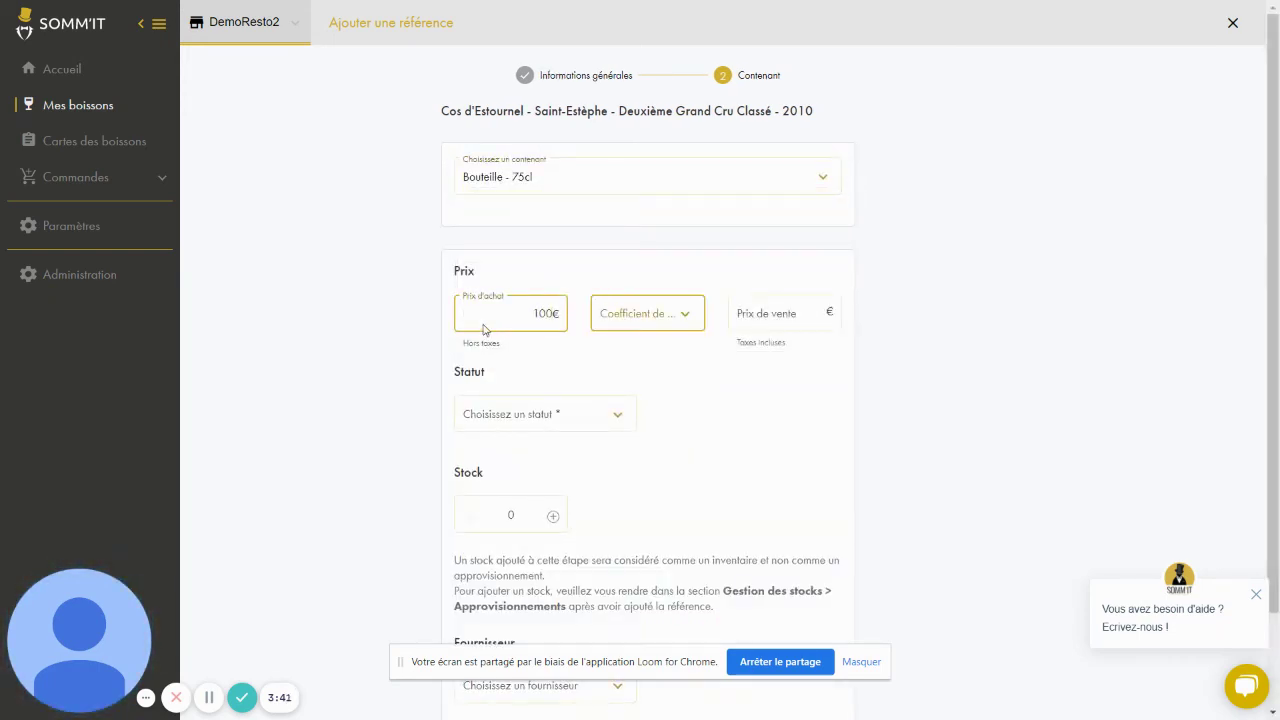
{"action": "key", "text": "Tab"}
{"action": "type", "text": "40"}
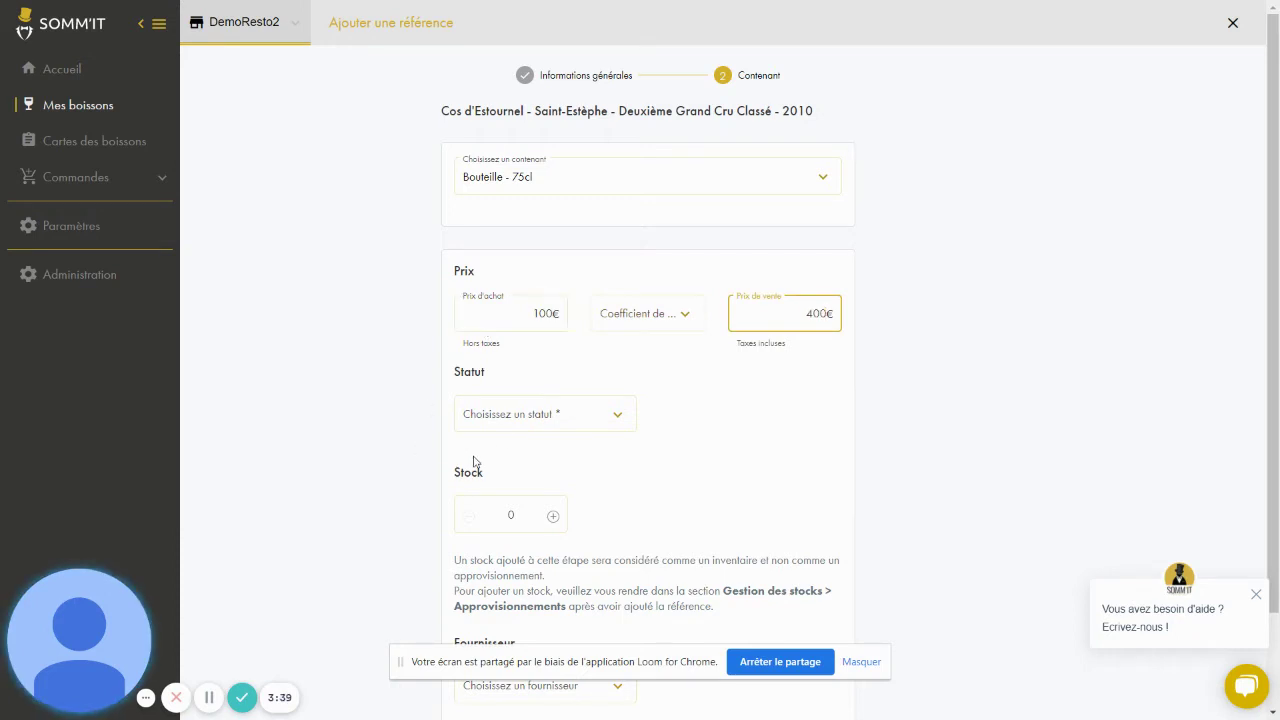
- Set the reference's status to À la carte and its stock to 6
{"action": "left_click", "coordinate": [505, 430]}
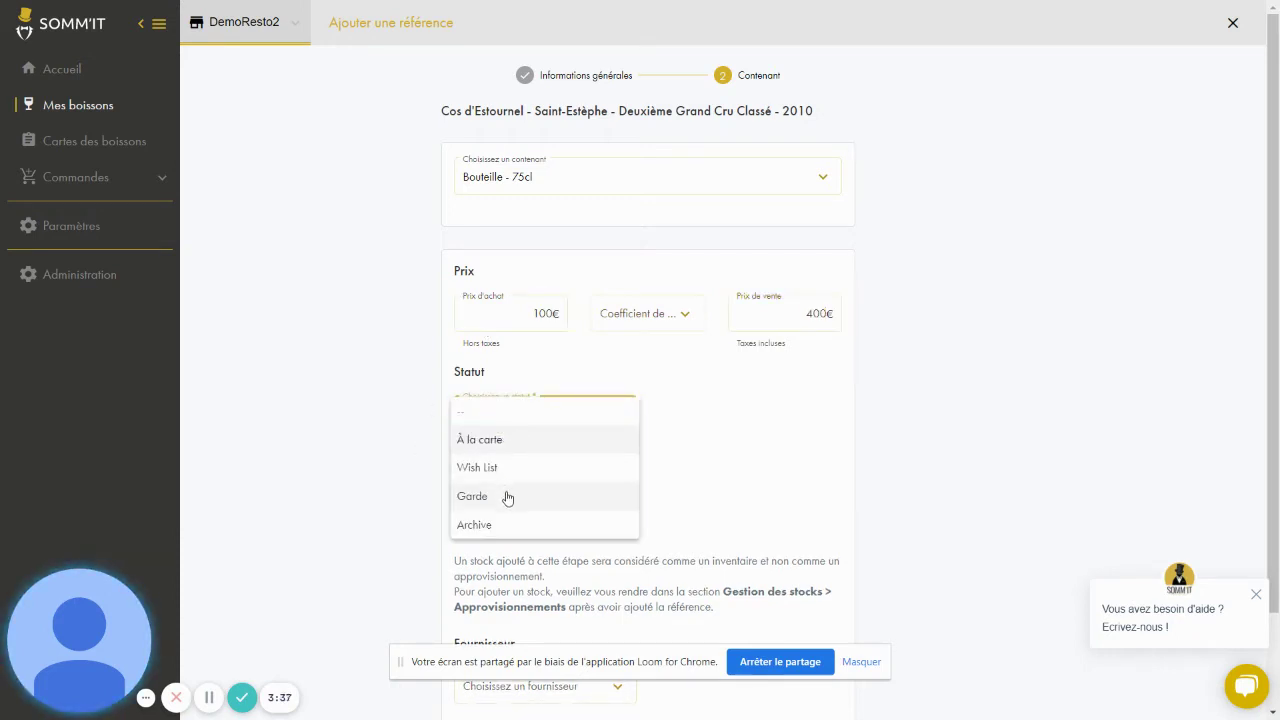
{"action": "left_click", "coordinate": [505, 442]}
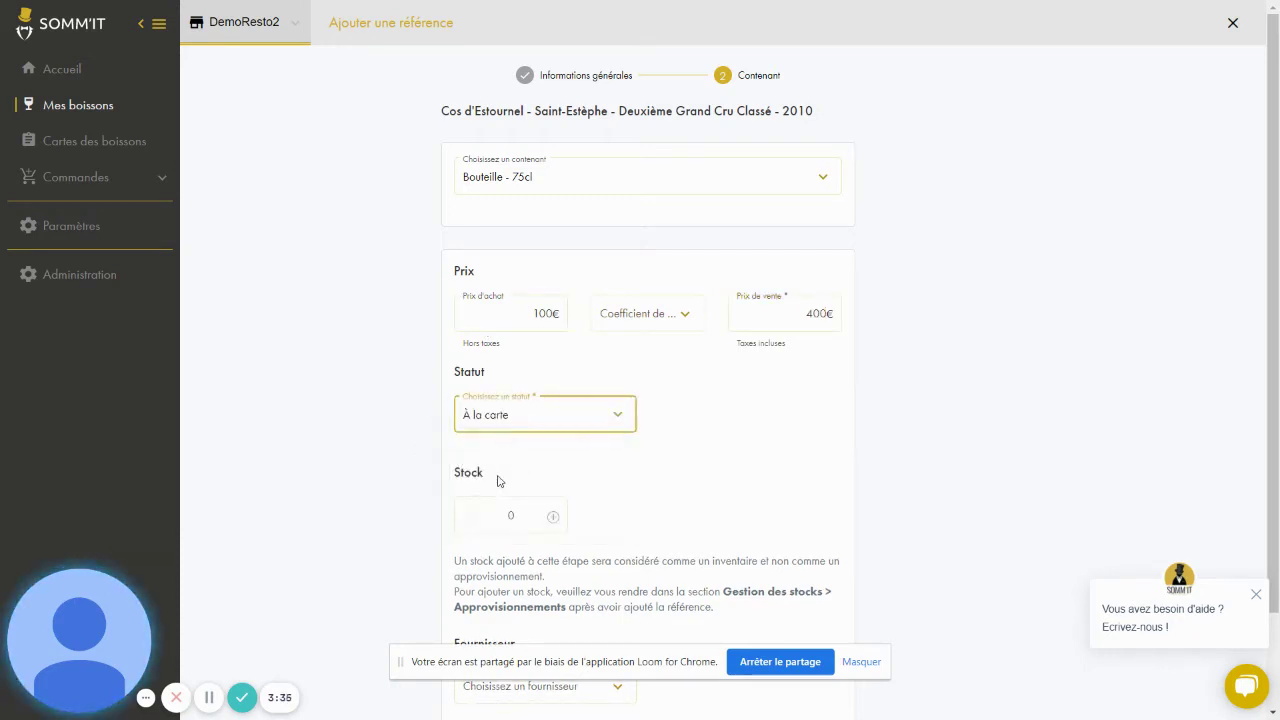
{"action": "left_click", "coordinate": [514, 514]}
{"action": "type", "text": "4"}
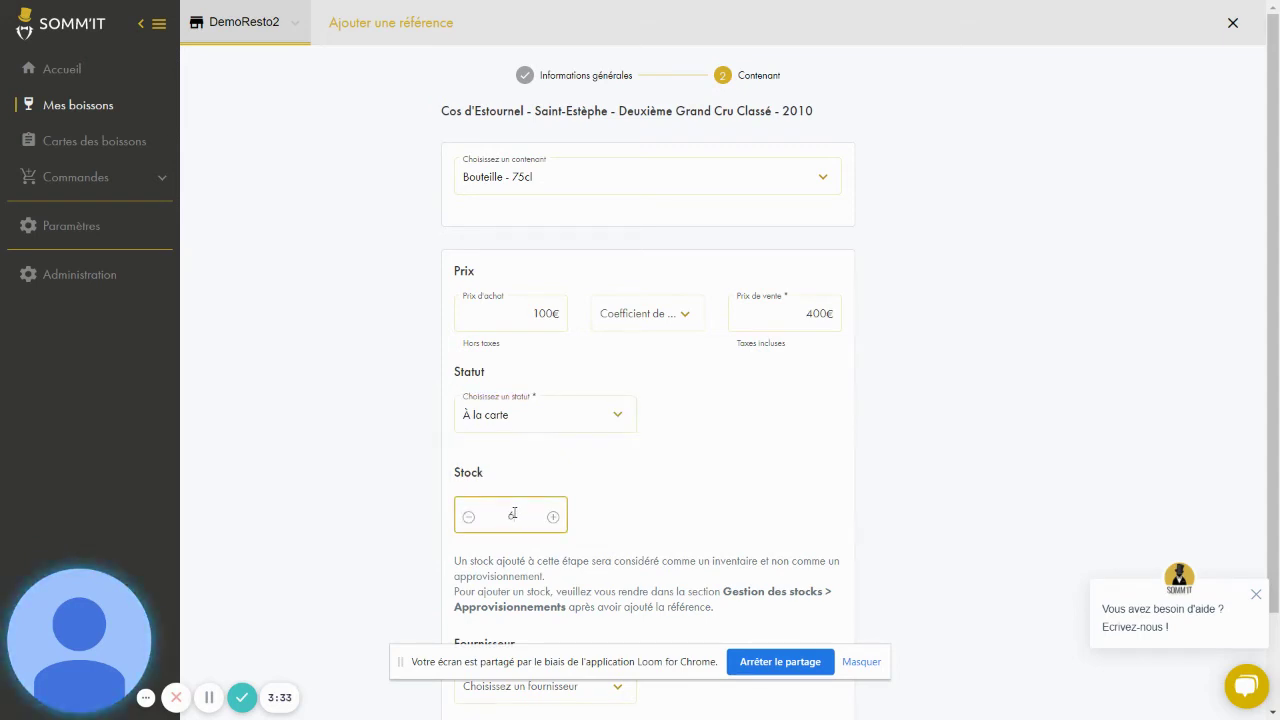
- Choose DUCLOT LA VINICOLE as the supplier and add the reference to the library without another container
{"action": "scroll", "coordinate": [705, 531], "scroll_direction": "down", "scroll_amount": 1}
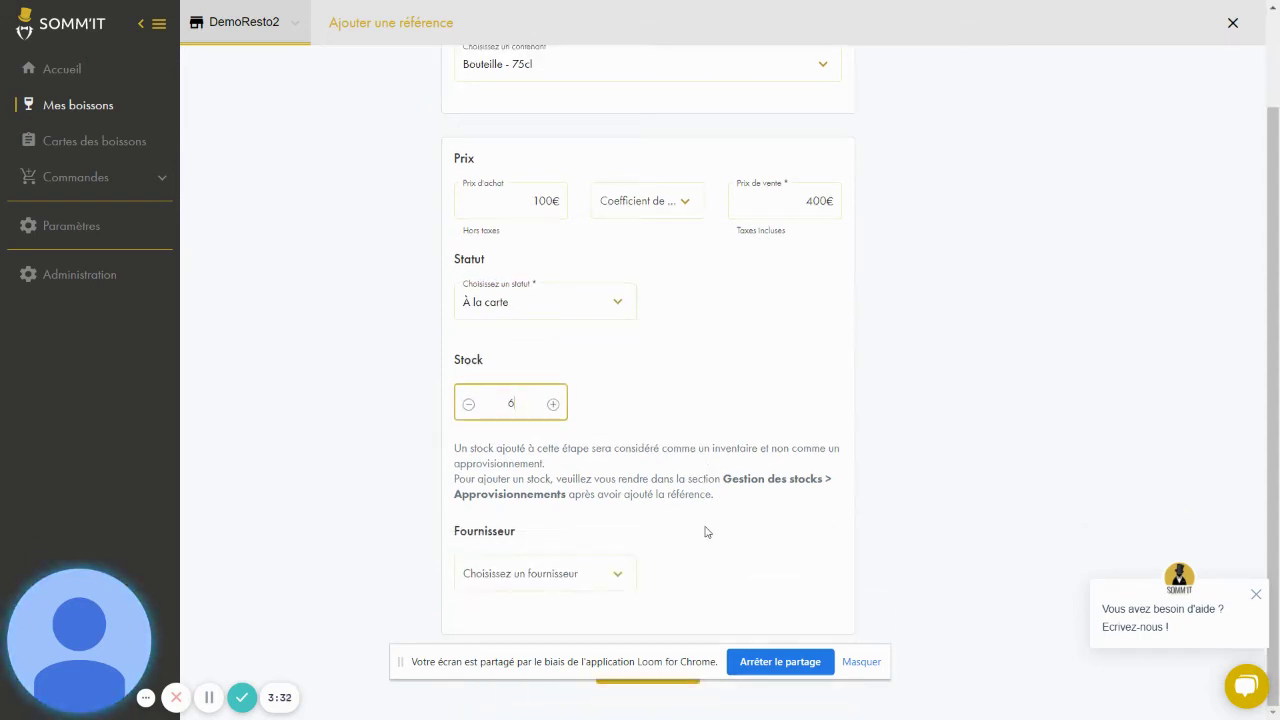
{"action": "left_click", "coordinate": [509, 575]}
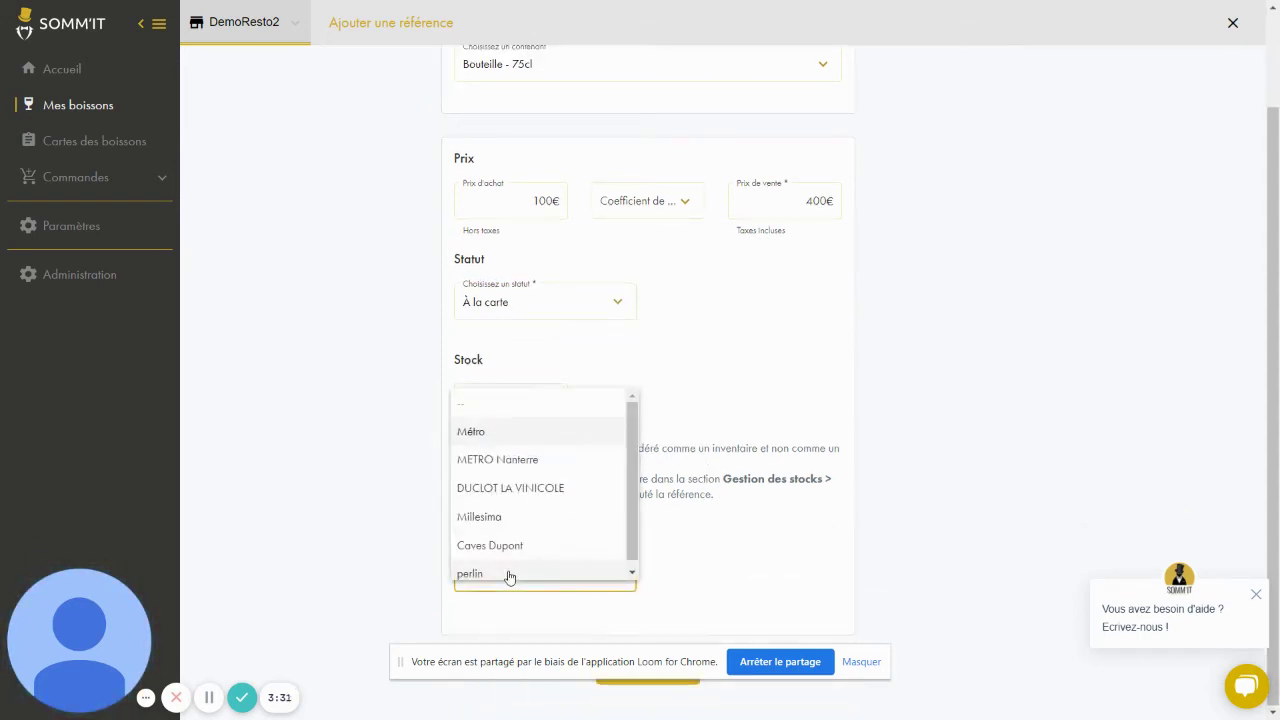
{"action": "left_click", "coordinate": [518, 488]}
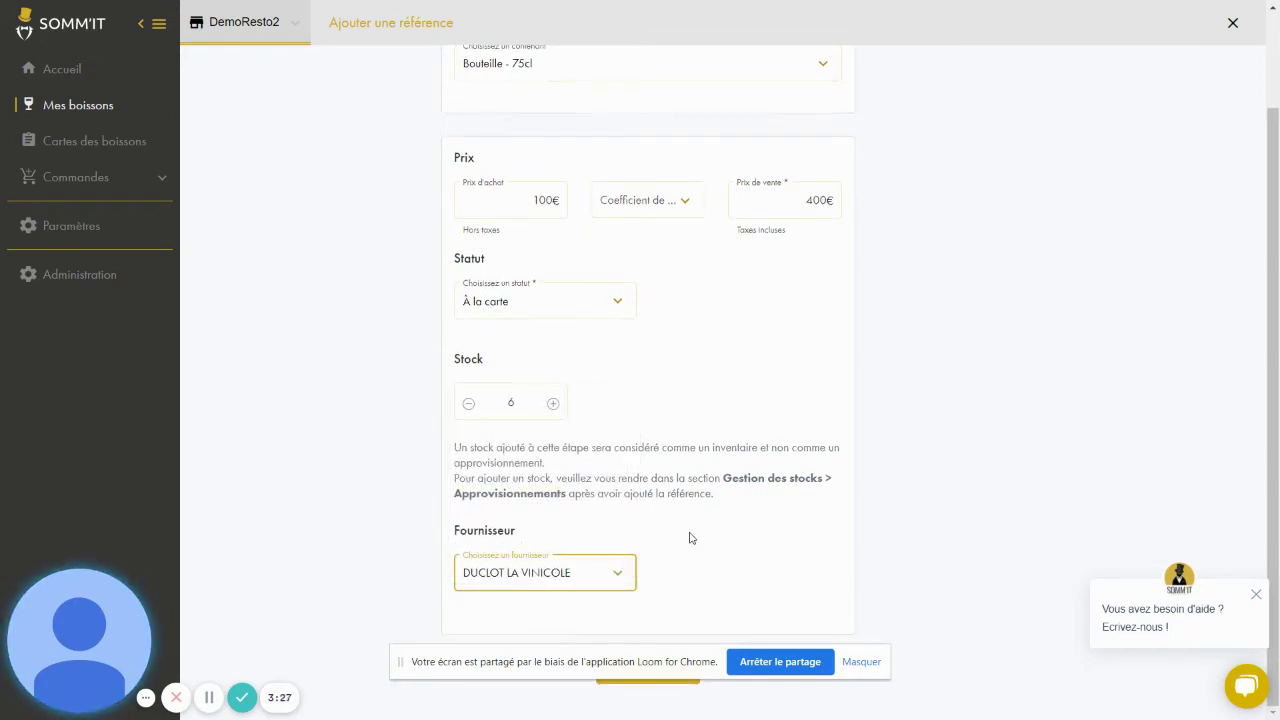
{"action": "left_click", "coordinate": [689, 660]}
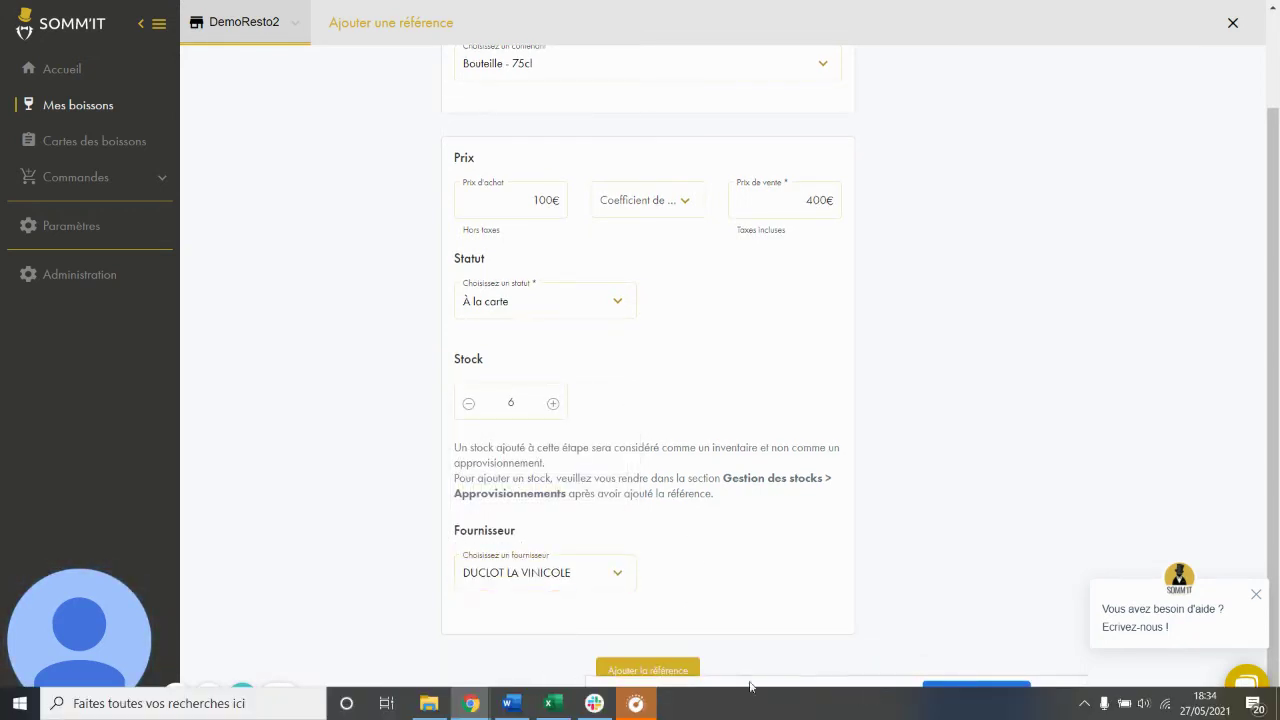
{"action": "left_click", "coordinate": [611, 671]}
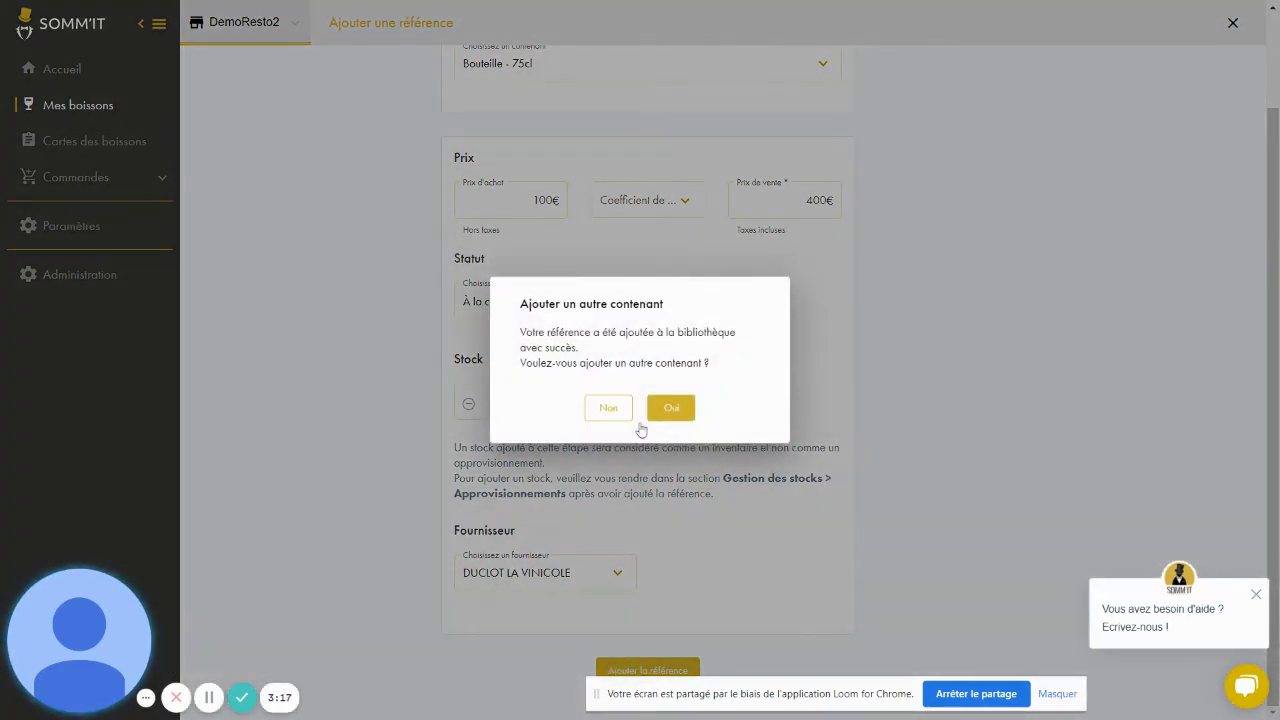
{"action": "left_click", "coordinate": [592, 416]}
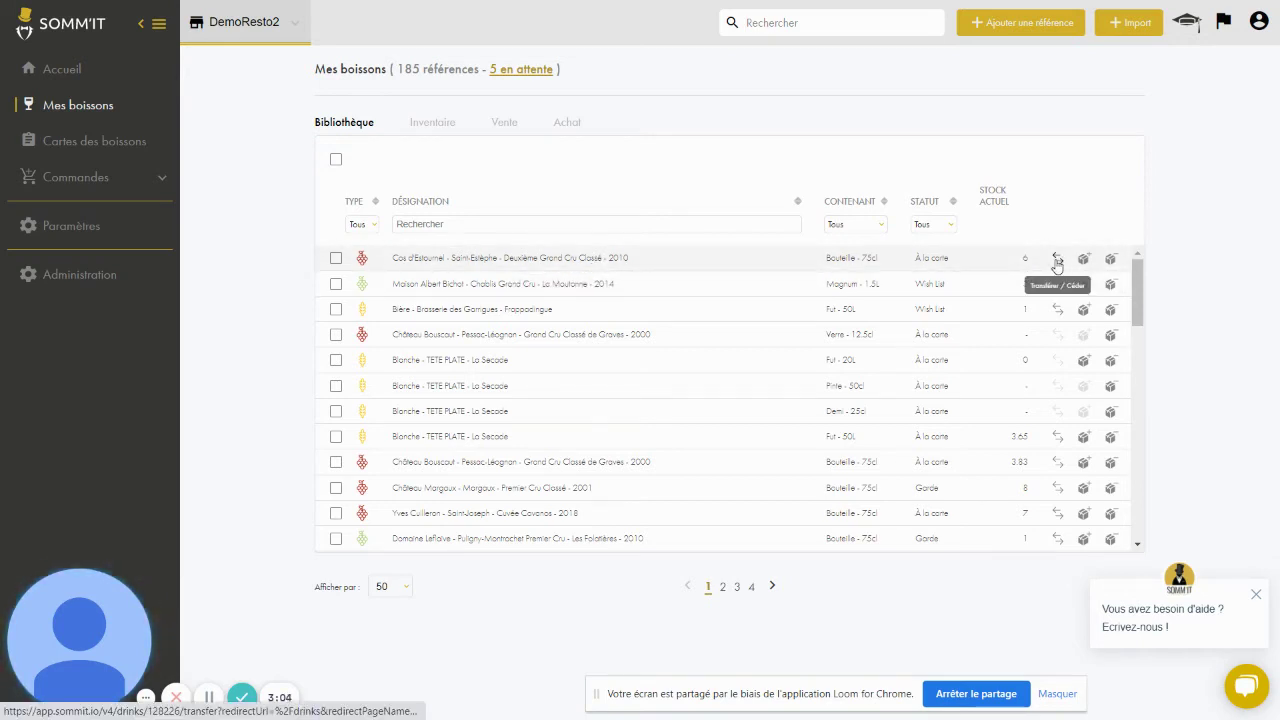
- Open the Cos d'Estournel 2010 reference sheet and review its information, description, selling price, supplier and stock sections
{"action": "left_click", "coordinate": [599, 264]}
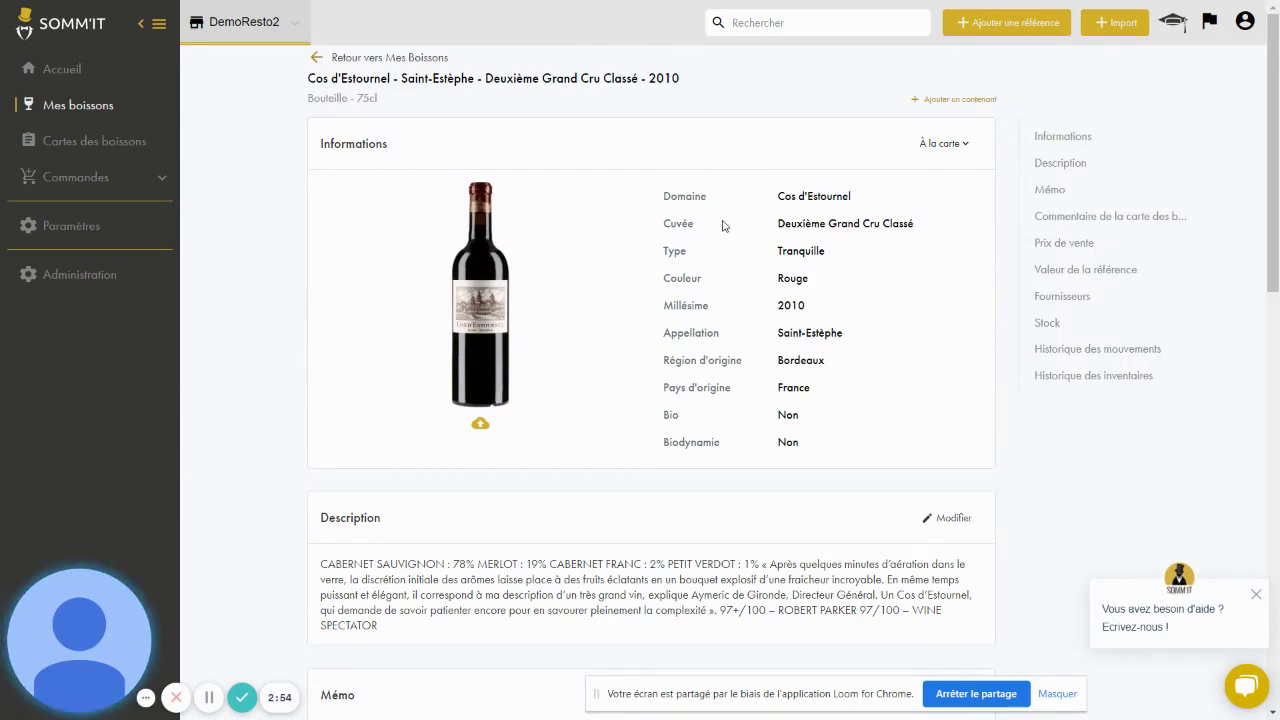
{"action": "scroll", "coordinate": [701, 272], "scroll_direction": "down", "scroll_amount": 3}
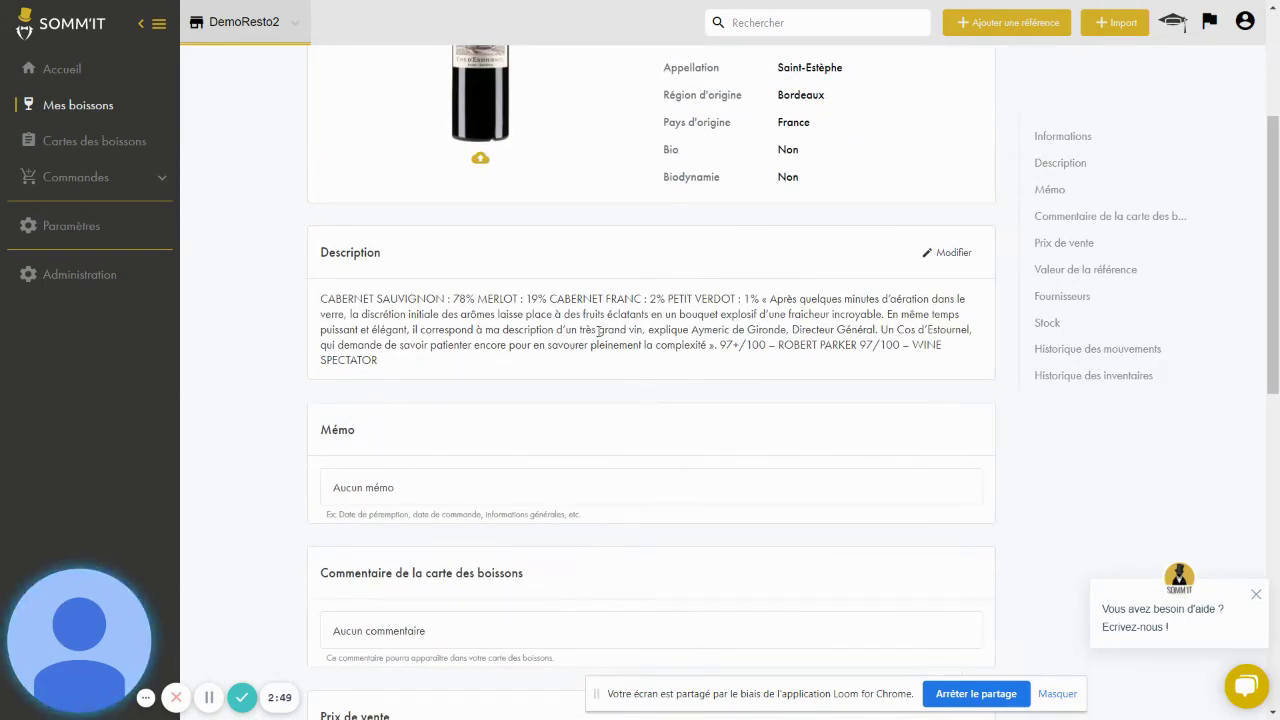
{"action": "scroll", "coordinate": [765, 340], "scroll_direction": "down", "scroll_amount": 2}
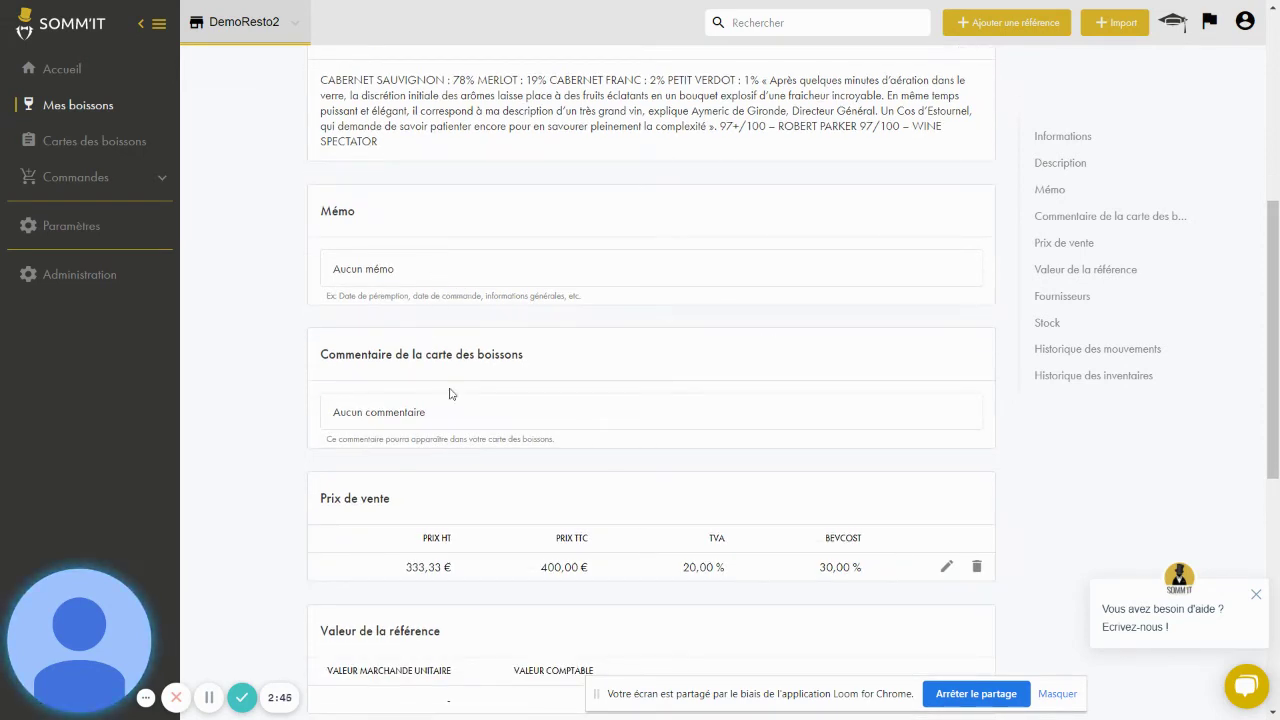
{"action": "scroll", "coordinate": [452, 403], "scroll_direction": "down", "scroll_amount": 1}
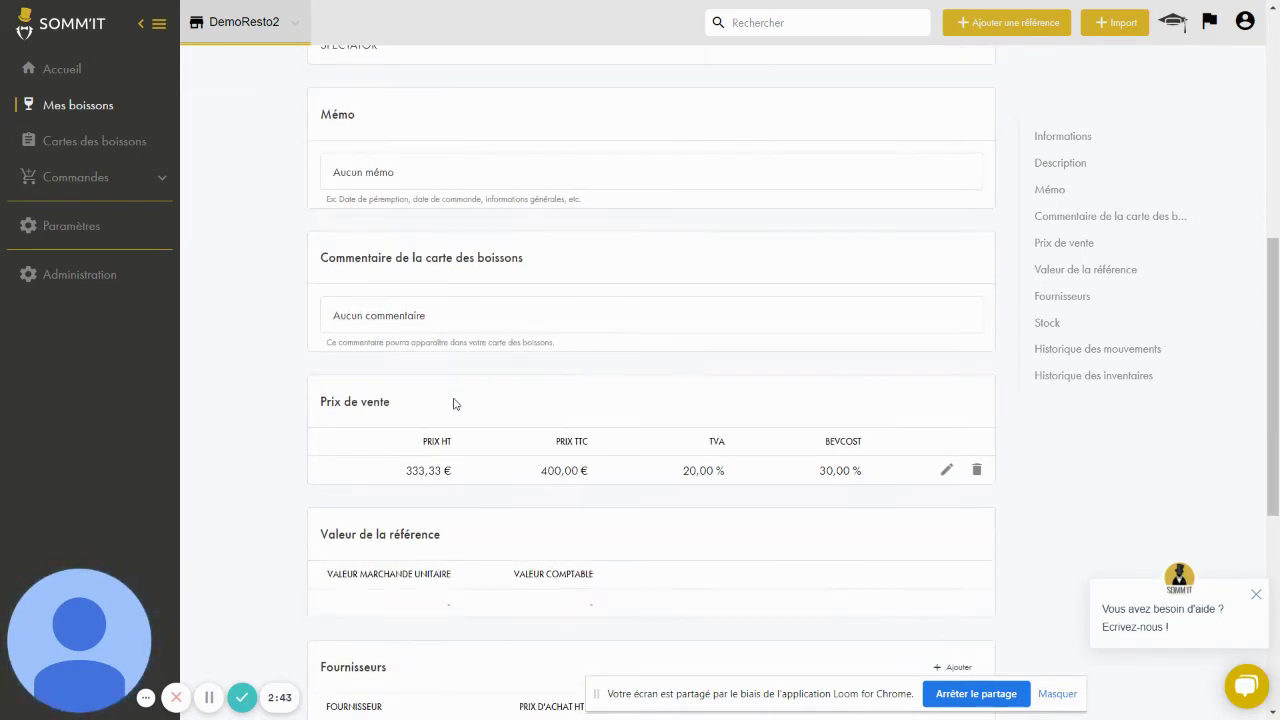
{"action": "scroll", "coordinate": [453, 403], "scroll_direction": "down", "scroll_amount": 1}
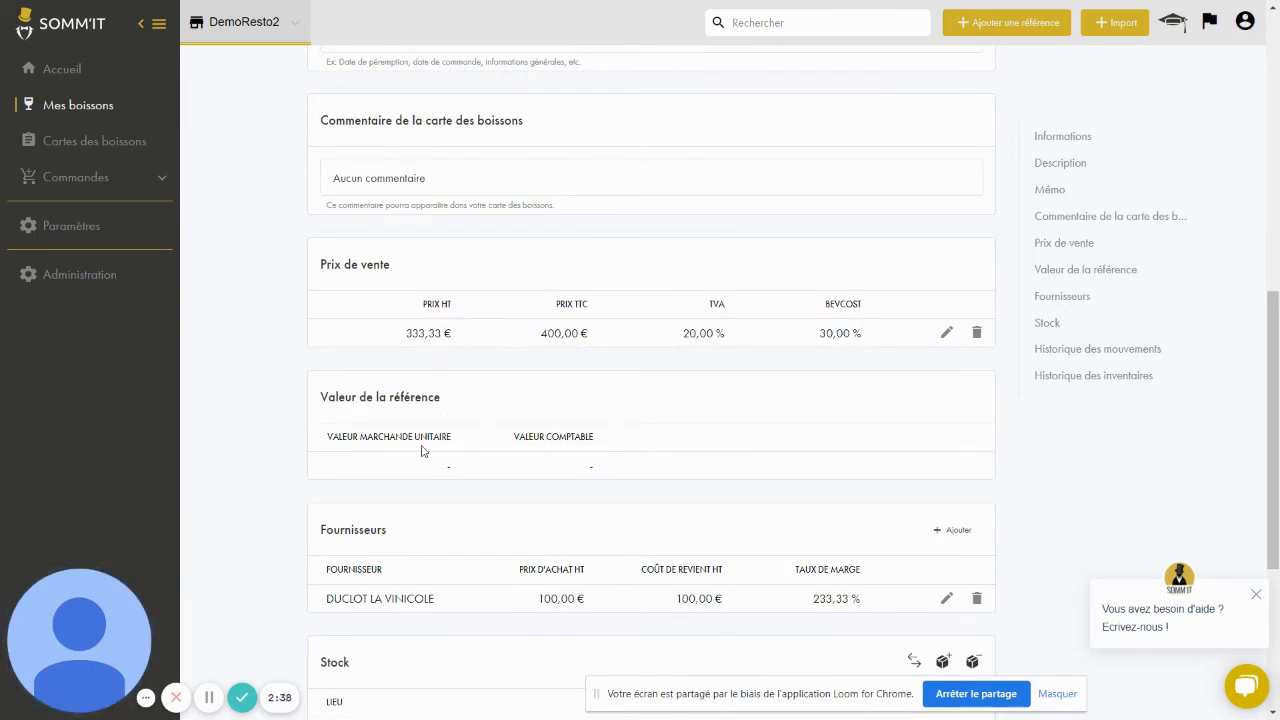
{"action": "scroll", "coordinate": [423, 449], "scroll_direction": "down", "scroll_amount": 2}
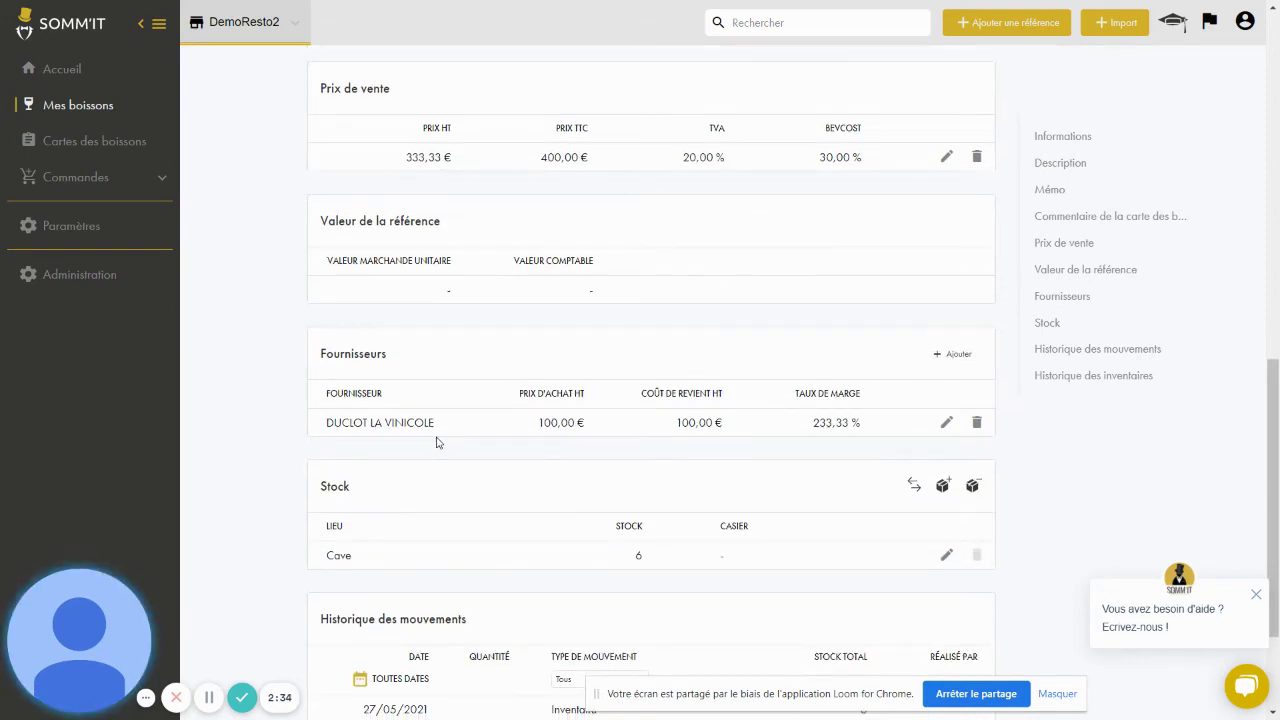
- Start adding another container to the Cos d'Estournel 2010 reference and choose Verre - 12.5cl
{"action": "scroll", "coordinate": [474, 557], "scroll_direction": "down", "scroll_amount": 2}
{"action": "scroll", "coordinate": [476, 556], "scroll_direction": "up", "scroll_amount": 3}
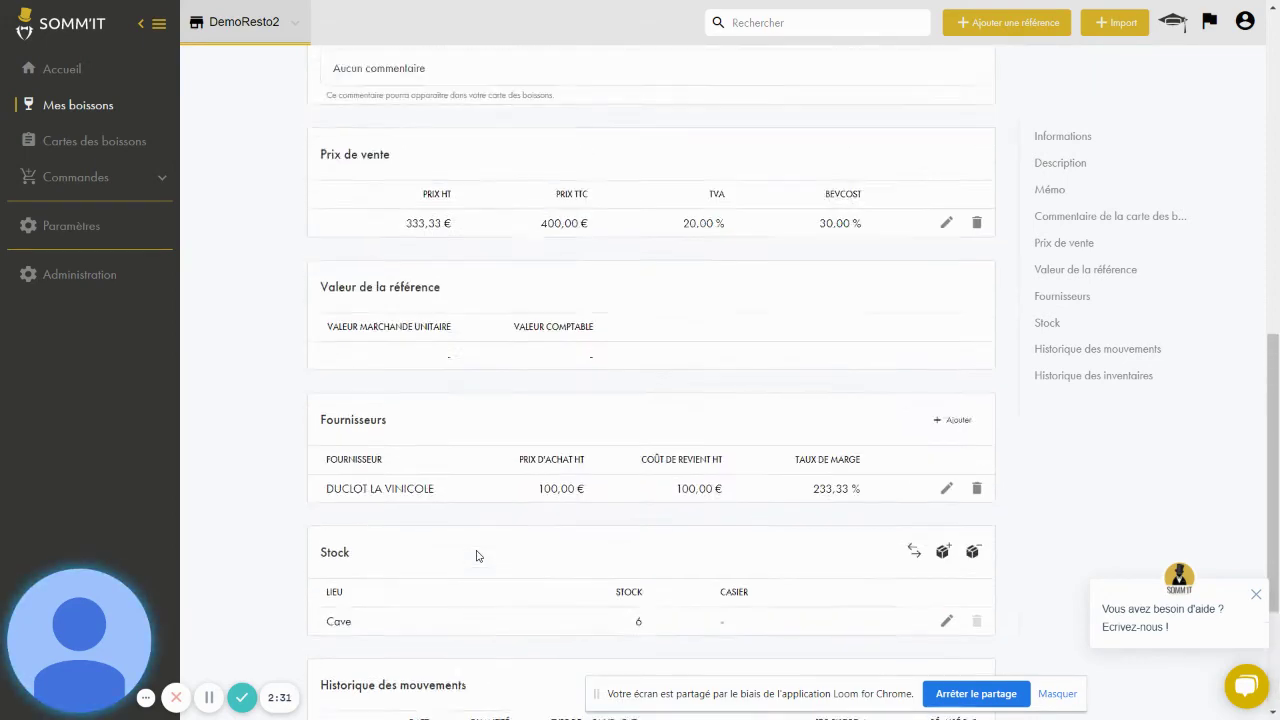
{"action": "scroll", "coordinate": [476, 556], "scroll_direction": "up", "scroll_amount": 10}
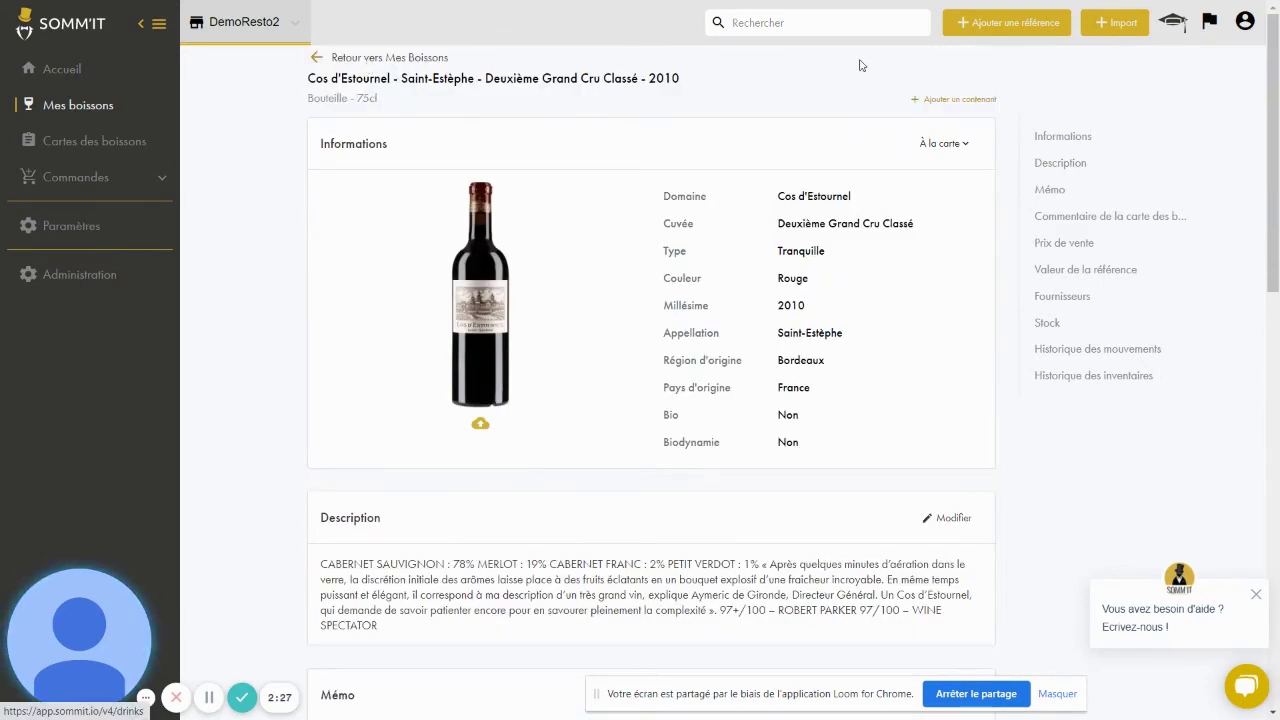
{"action": "left_click", "coordinate": [945, 103]}
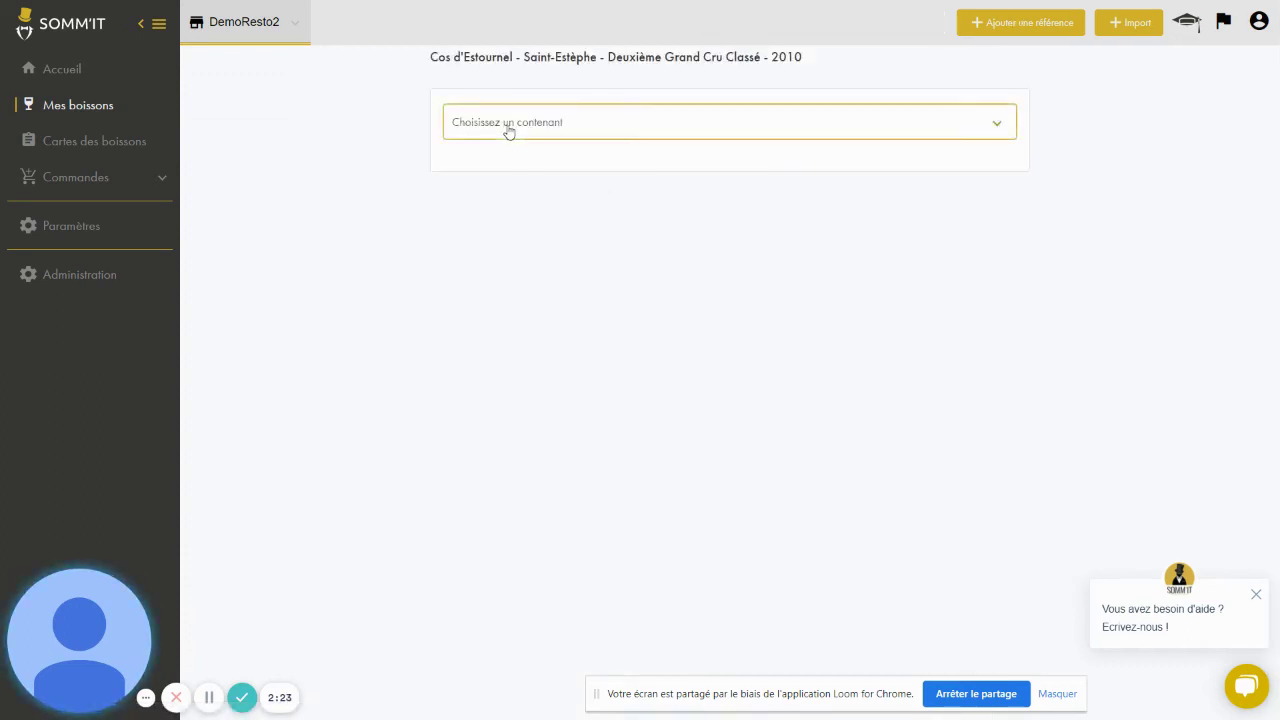
{"action": "left_click", "coordinate": [508, 130]}
{"action": "scroll", "coordinate": [526, 240], "scroll_direction": "down", "scroll_amount": 5}
{"action": "scroll", "coordinate": [527, 242], "scroll_direction": "up", "scroll_amount": 2}
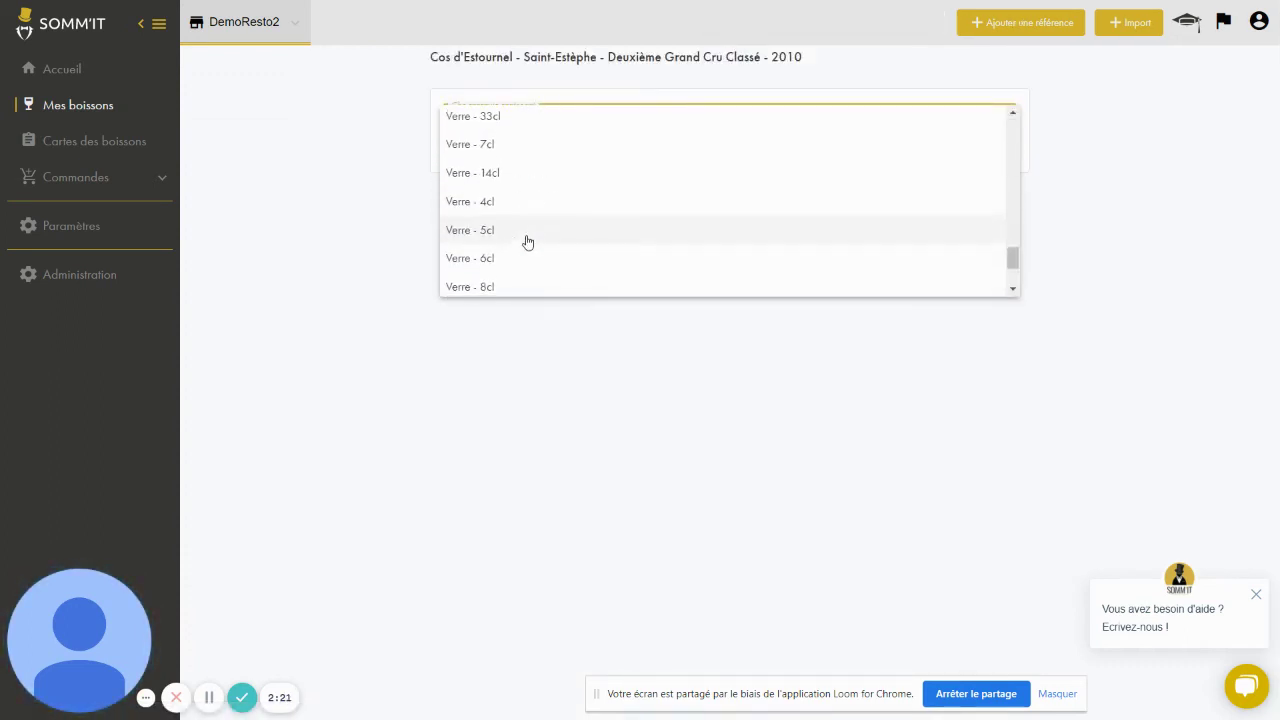
{"action": "scroll", "coordinate": [528, 242], "scroll_direction": "up", "scroll_amount": 1}
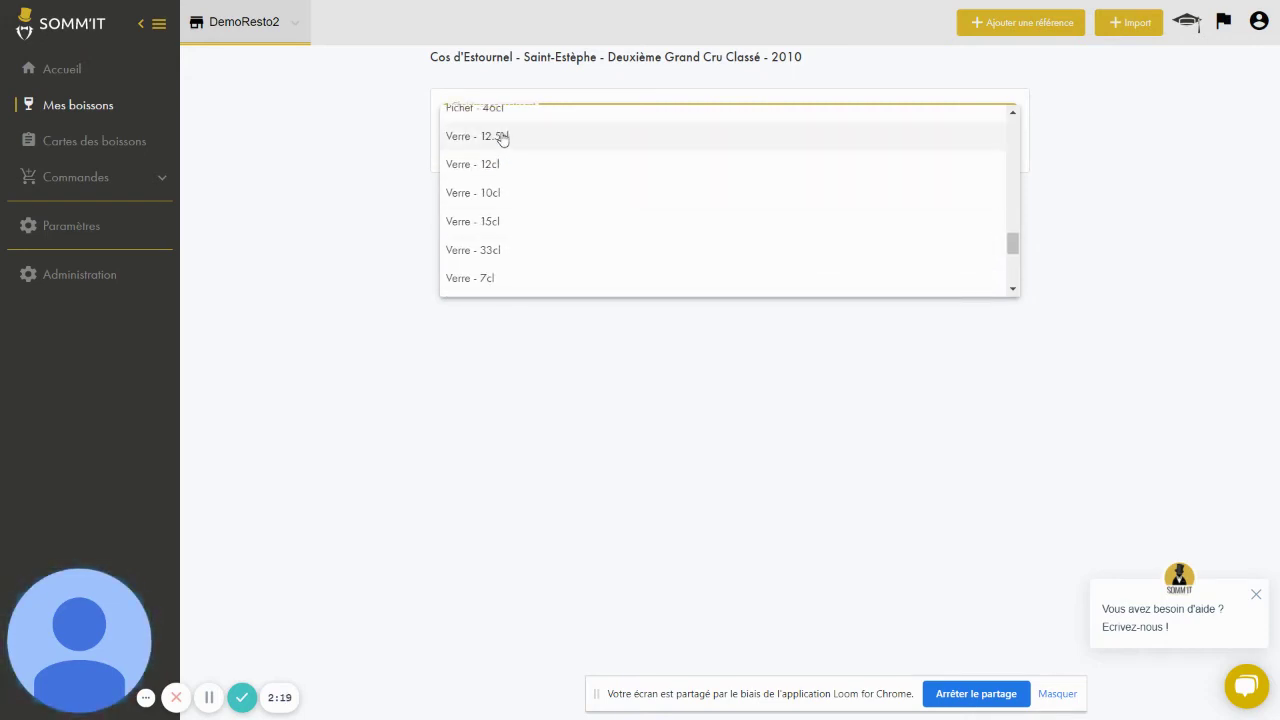
{"action": "left_click", "coordinate": [500, 135]}
- Set the glass's selling price to 50 € and status to À la carte, and add it without another container
{"action": "left_click", "coordinate": [511, 259]}
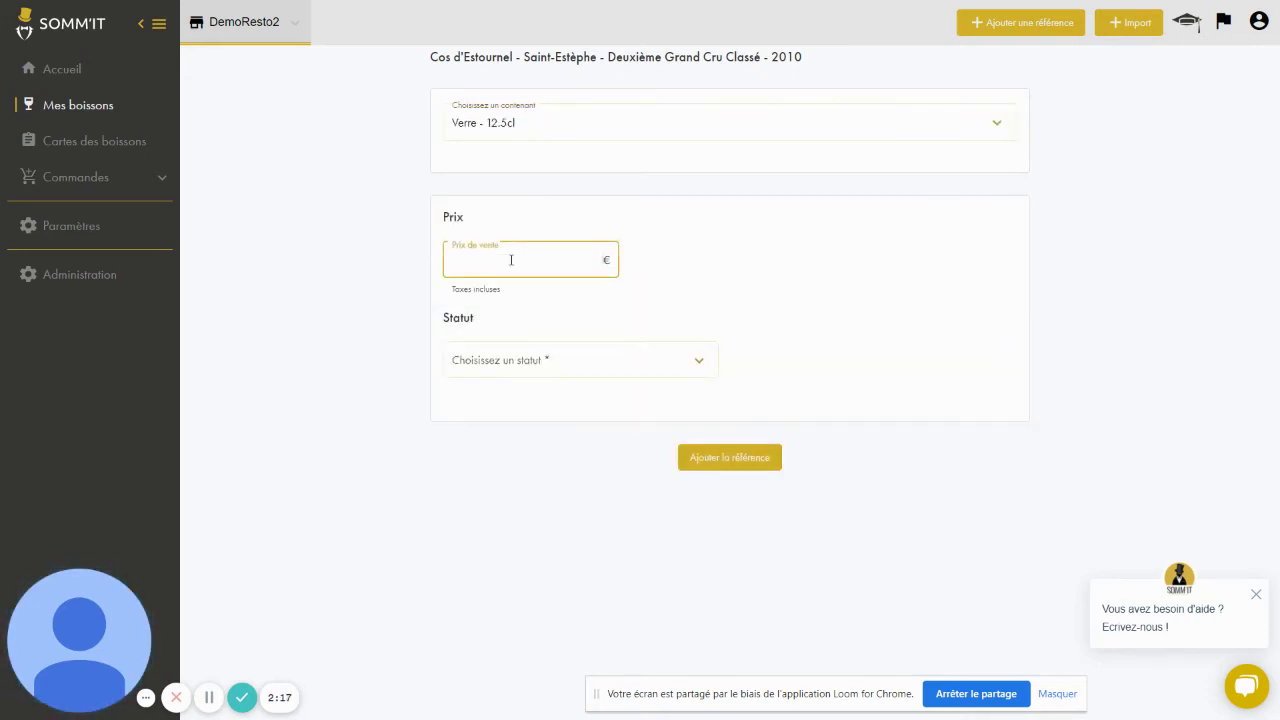
{"action": "type", "text": "50"}
{"action": "left_click", "coordinate": [523, 374]}
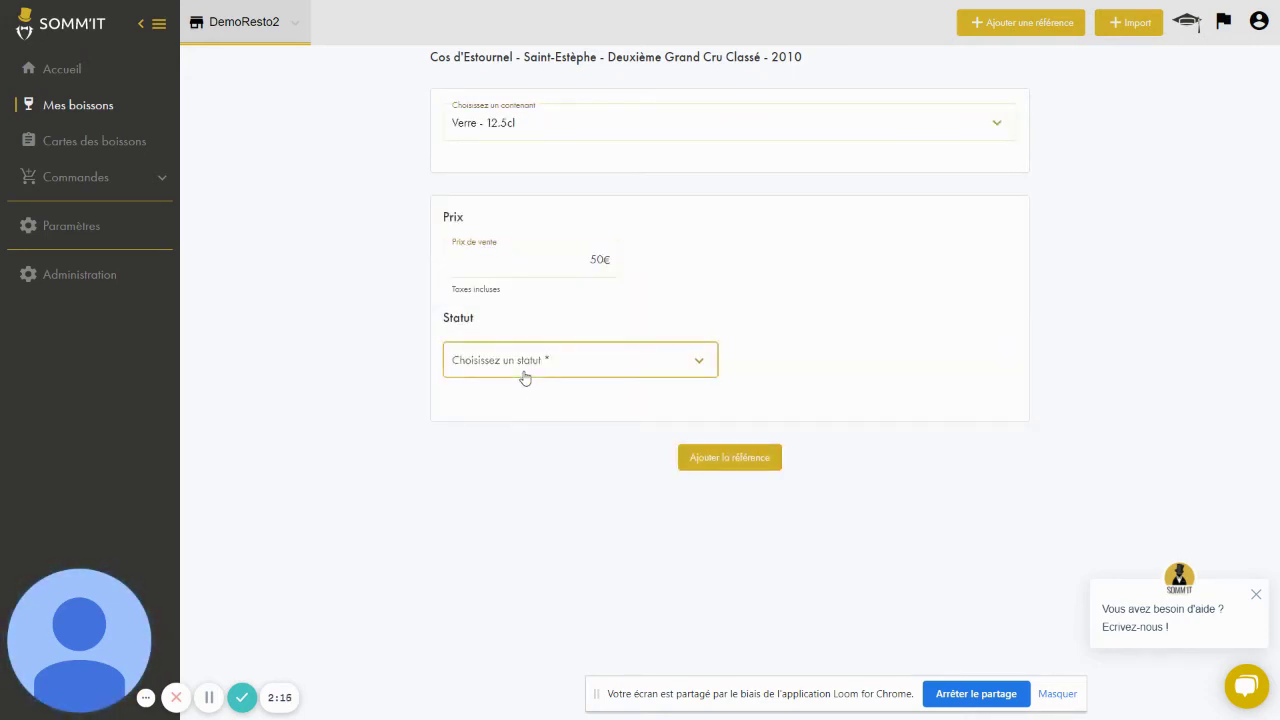
{"action": "left_click", "coordinate": [520, 394]}
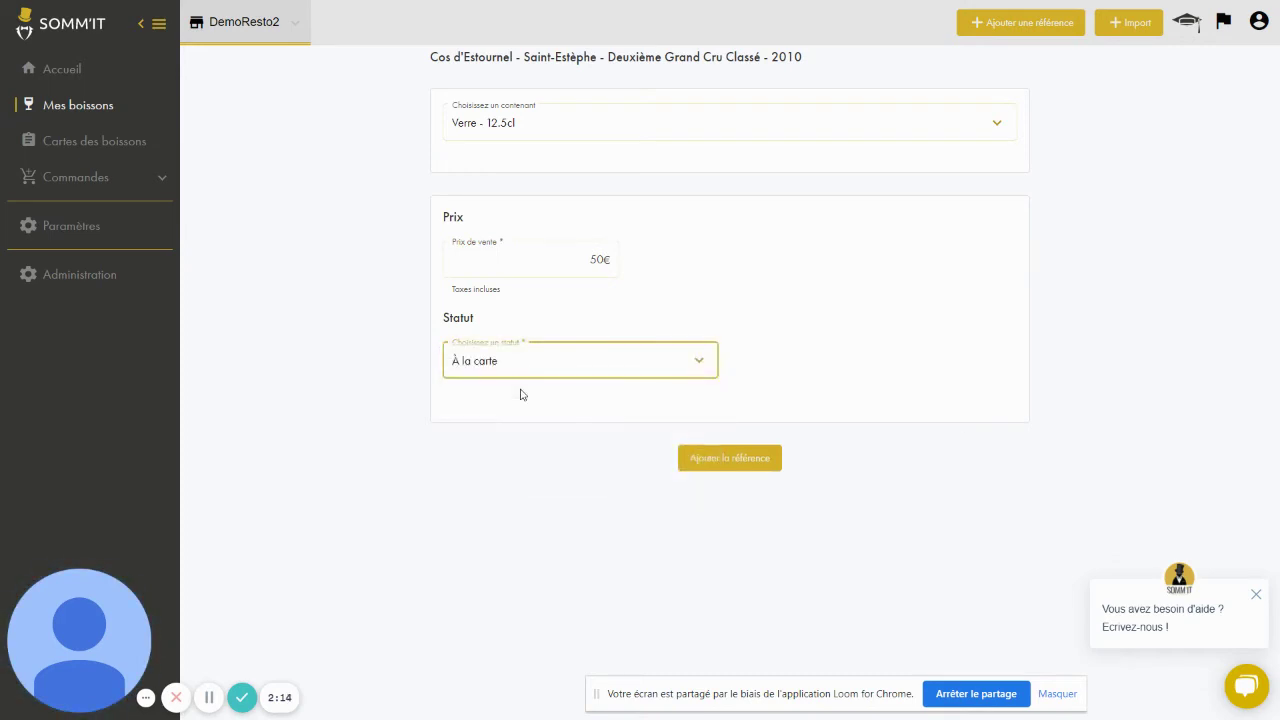
{"action": "left_click", "coordinate": [725, 457]}
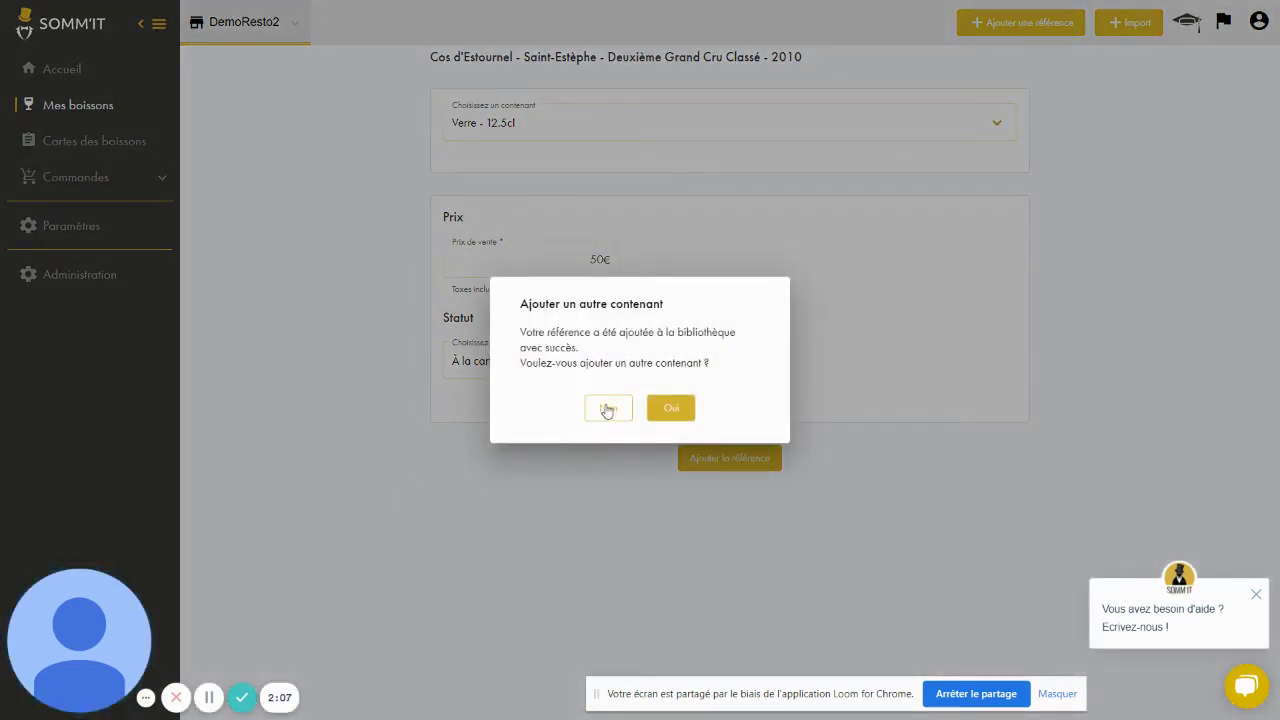
{"action": "left_click", "coordinate": [607, 409]}
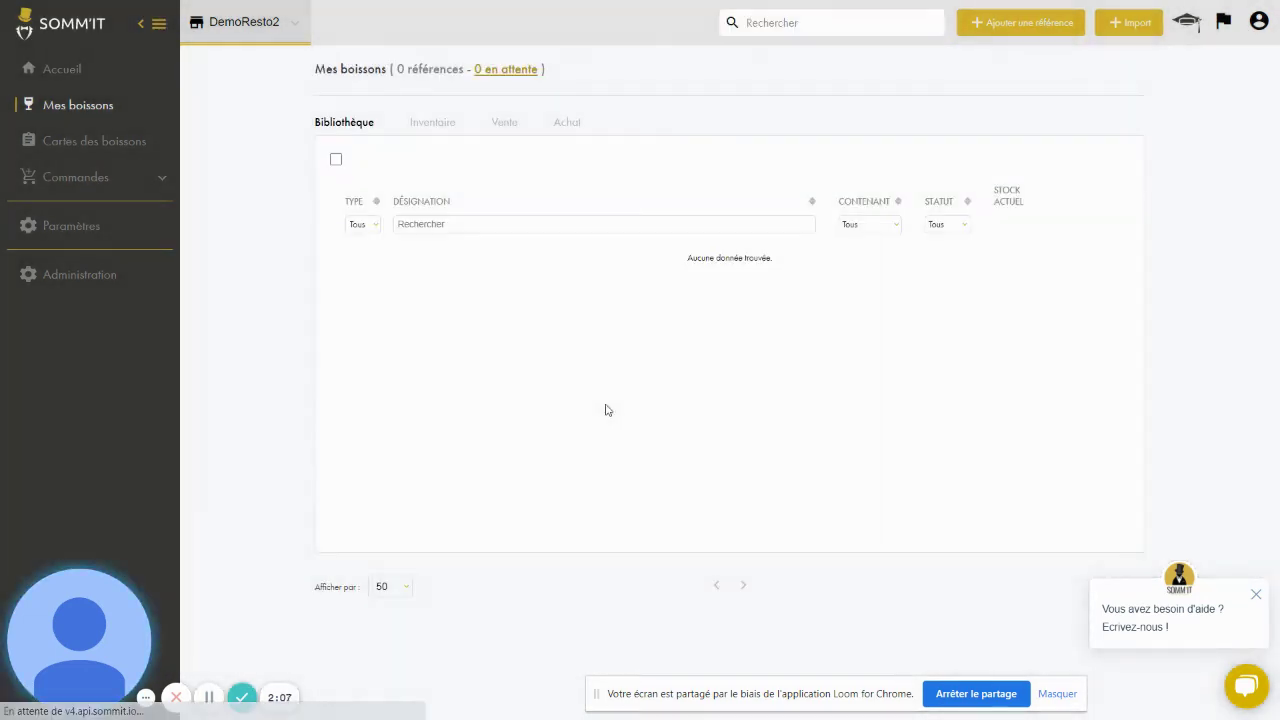
- Create a drinks menu named Test with the Elégant theme, displaying only Bouteilles, and save it
{"action": "left_click", "coordinate": [125, 148]}
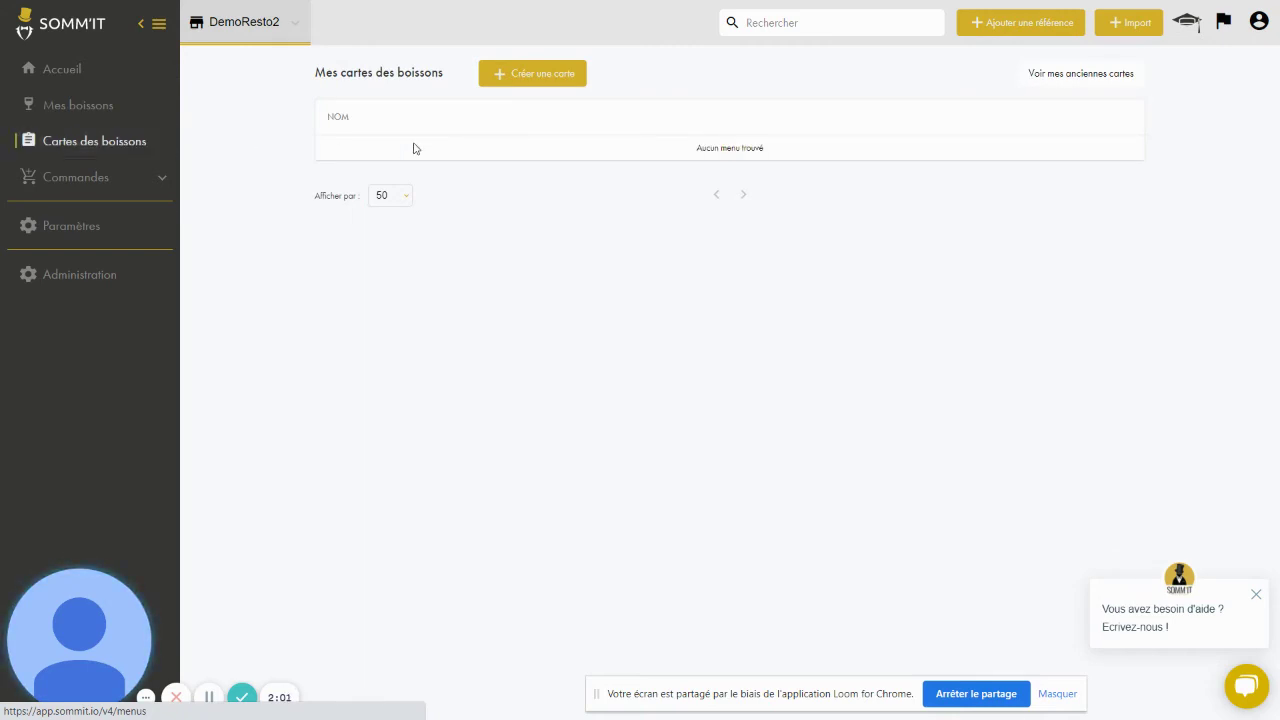
{"action": "left_click", "coordinate": [526, 84]}
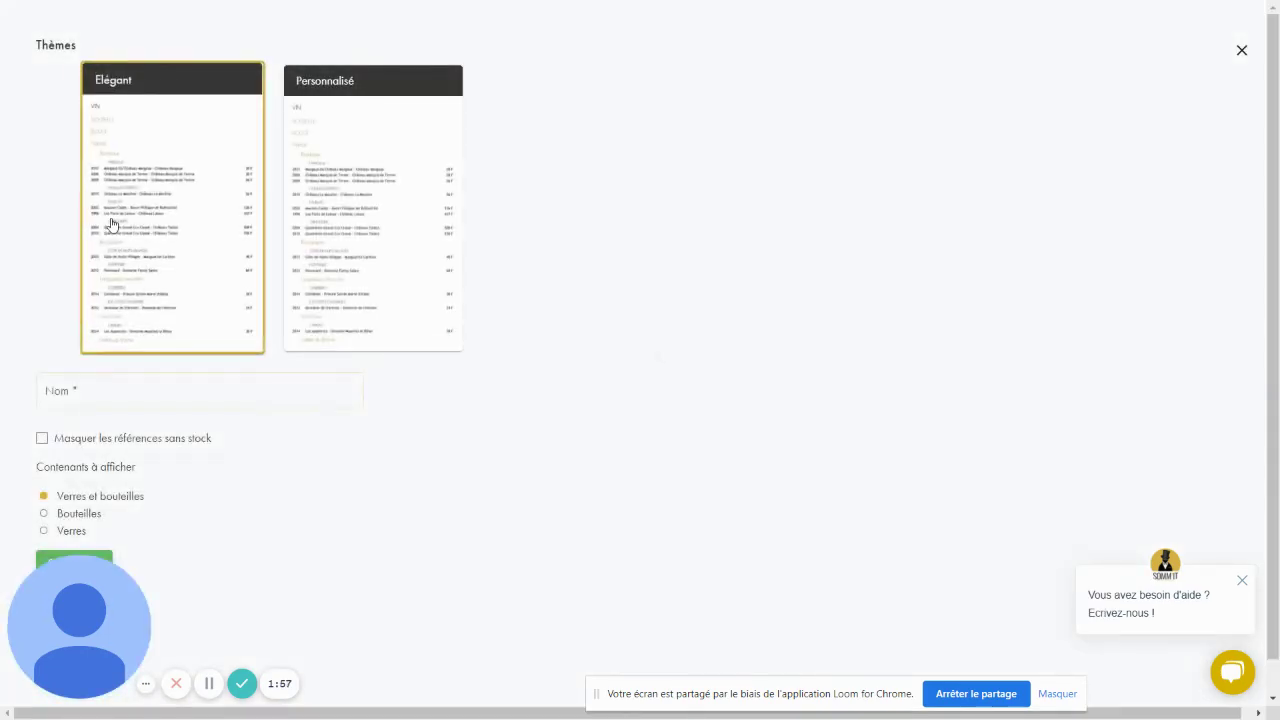
{"action": "left_click", "coordinate": [181, 397]}
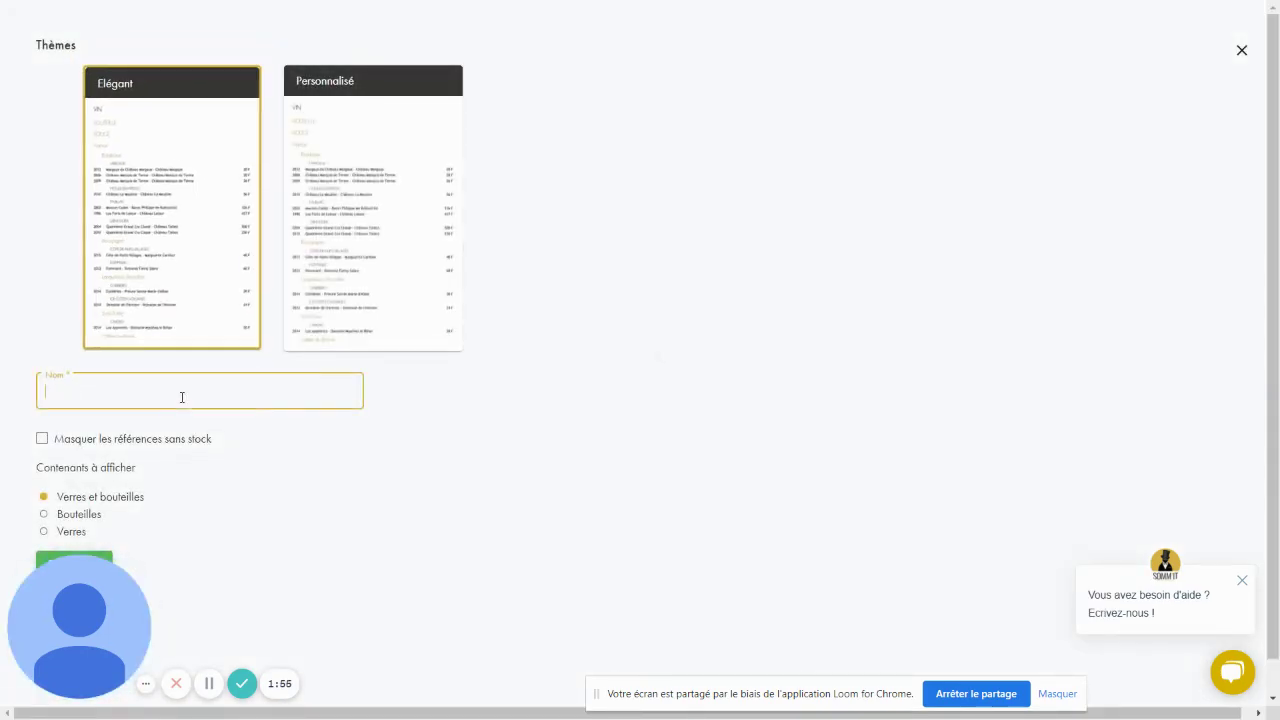
{"action": "type", "text": "Test"}
{"action": "scroll", "coordinate": [195, 442], "scroll_direction": "down", "scroll_amount": 1}
{"action": "left_click", "coordinate": [79, 482]}
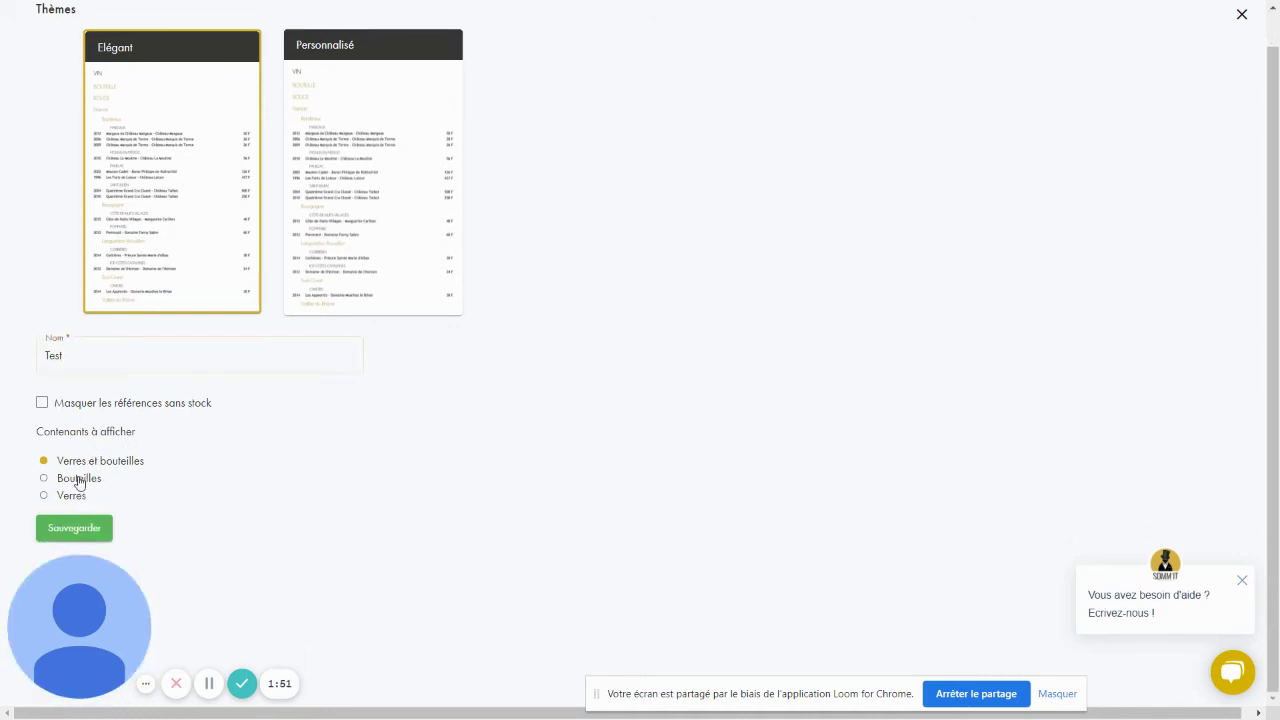
{"action": "left_click", "coordinate": [76, 528]}
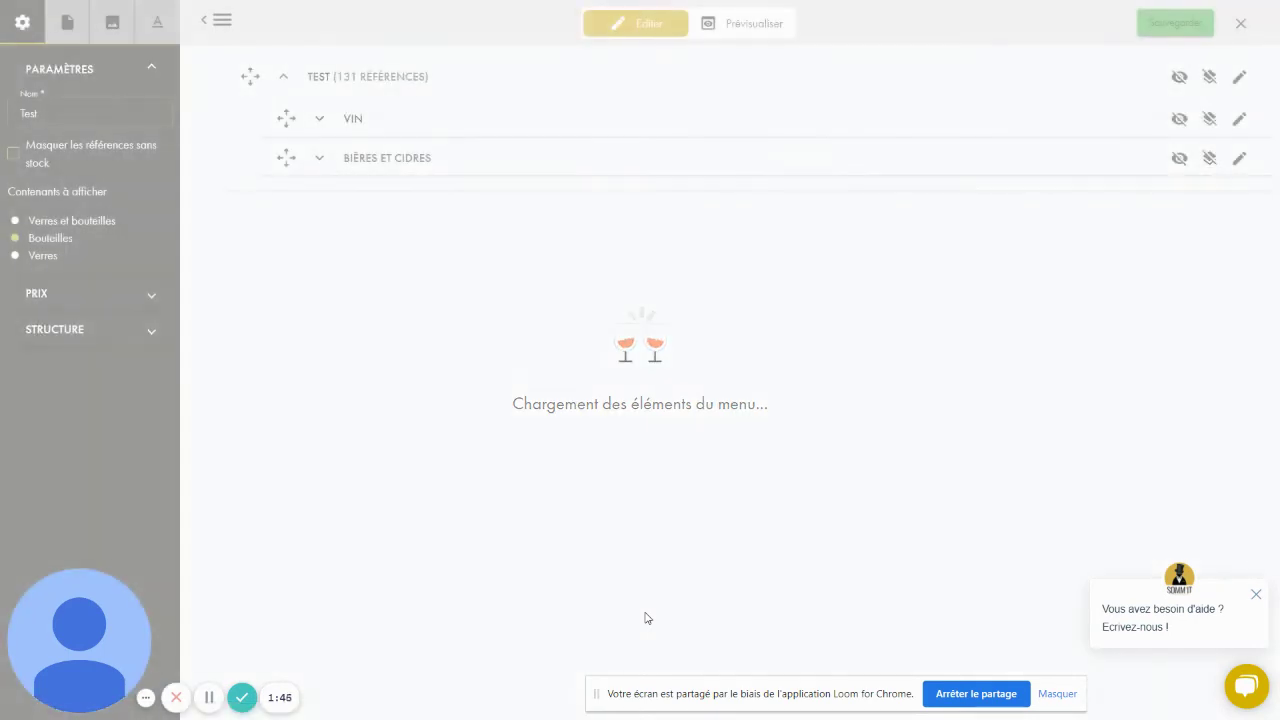
- Expand the Vin and Bouteille sections of the menu and move Rouge above Blanc and Rosé
{"action": "left_click", "coordinate": [319, 122]}
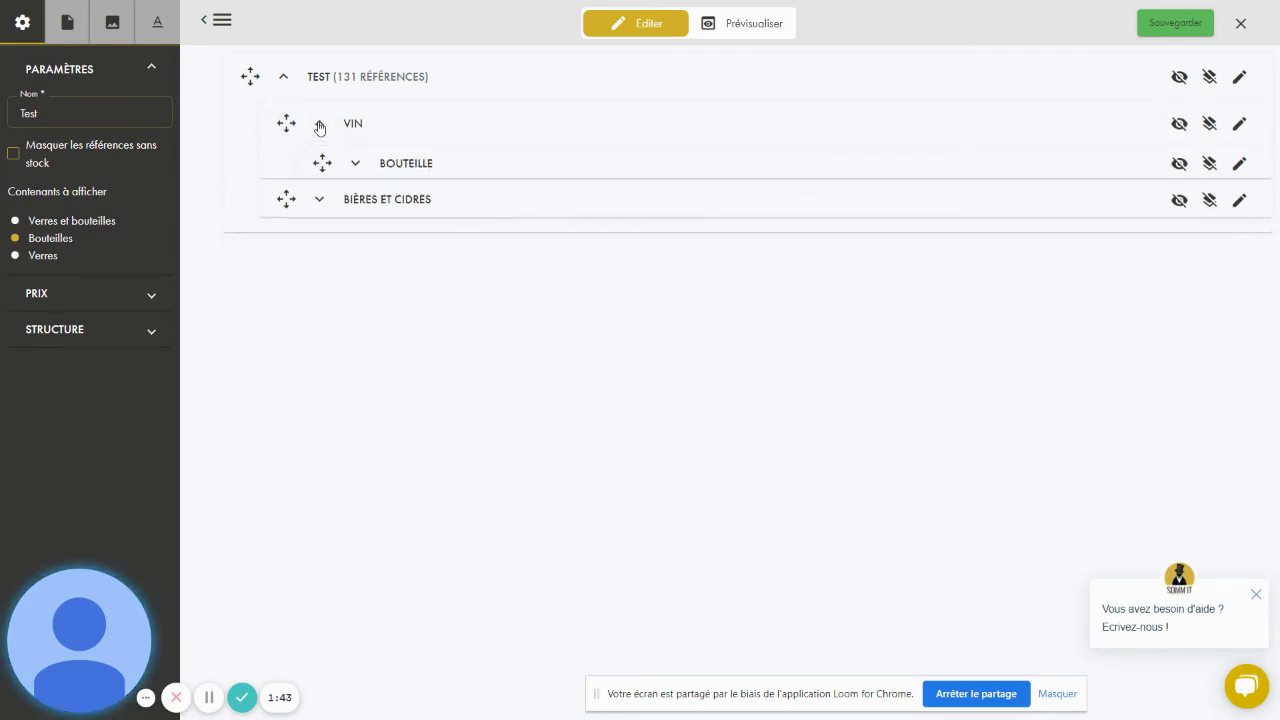
{"action": "left_click", "coordinate": [357, 167]}
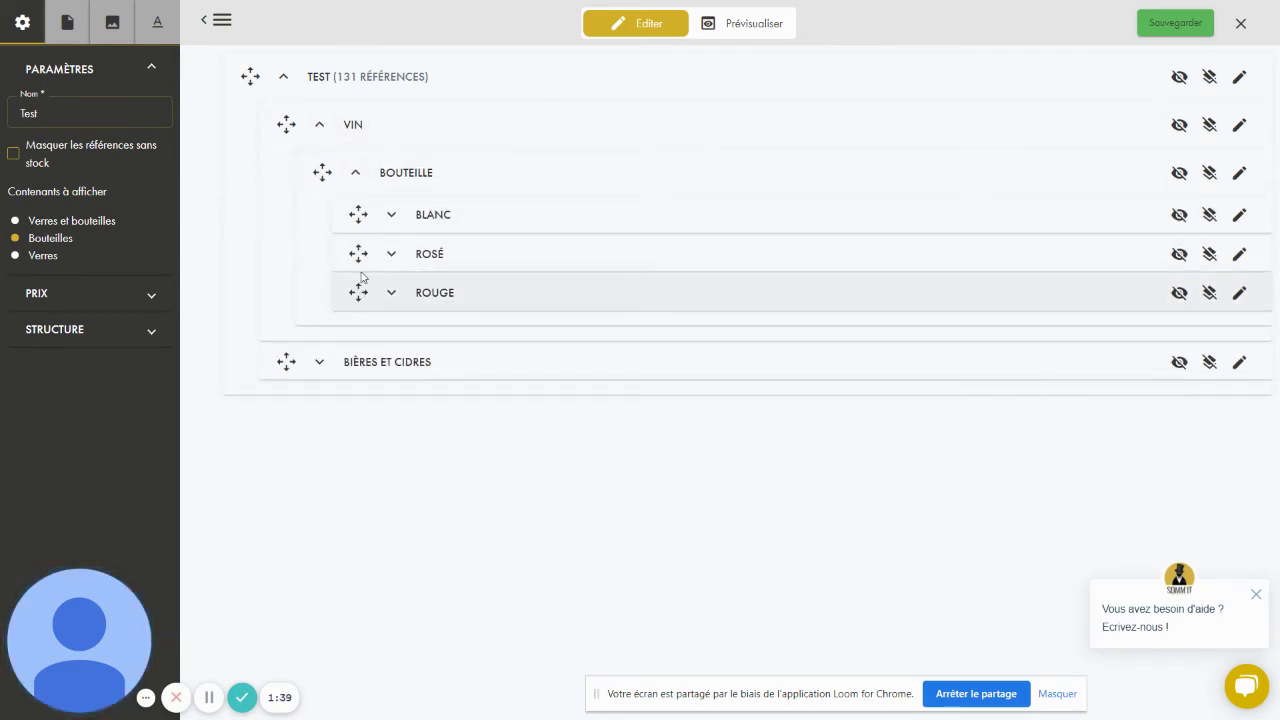
{"action": "right_click", "coordinate": [360, 215]}
{"action": "left_click", "coordinate": [357, 300]}
{"action": "left_click_drag", "start_coordinate": [357, 297], "coordinate": [353, 220]}
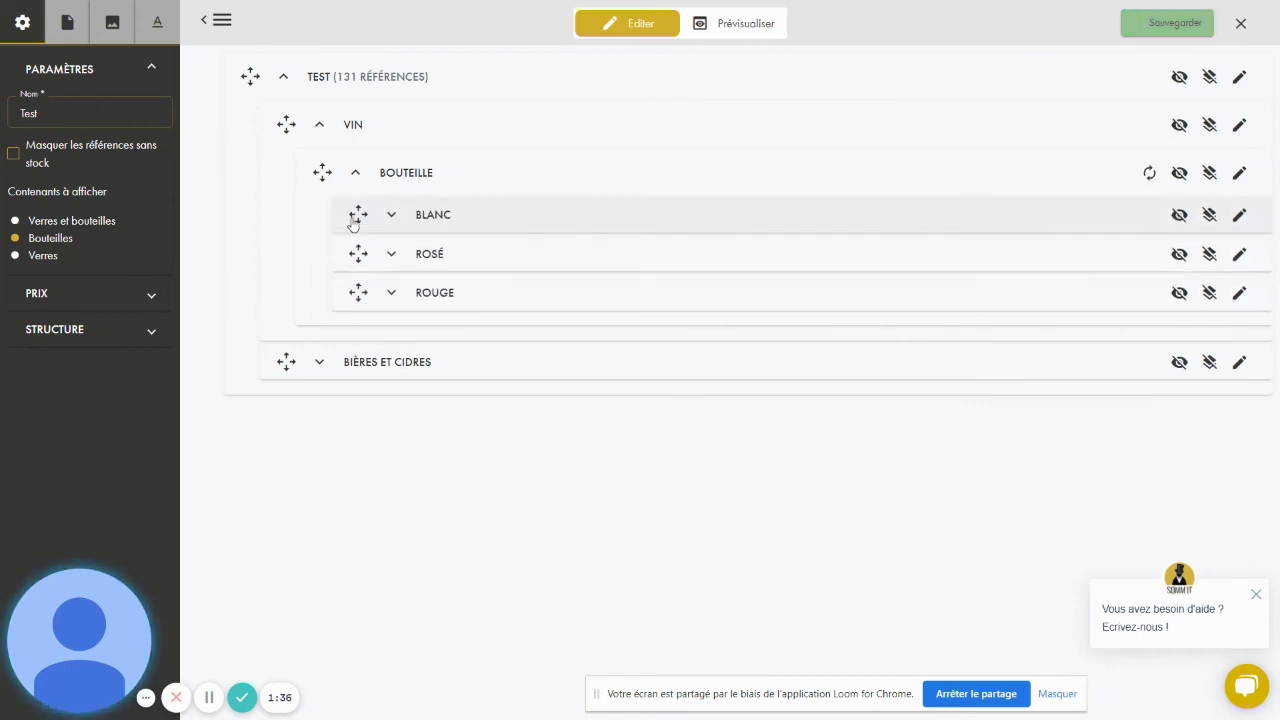
{"action": "left_click", "coordinate": [361, 304]}
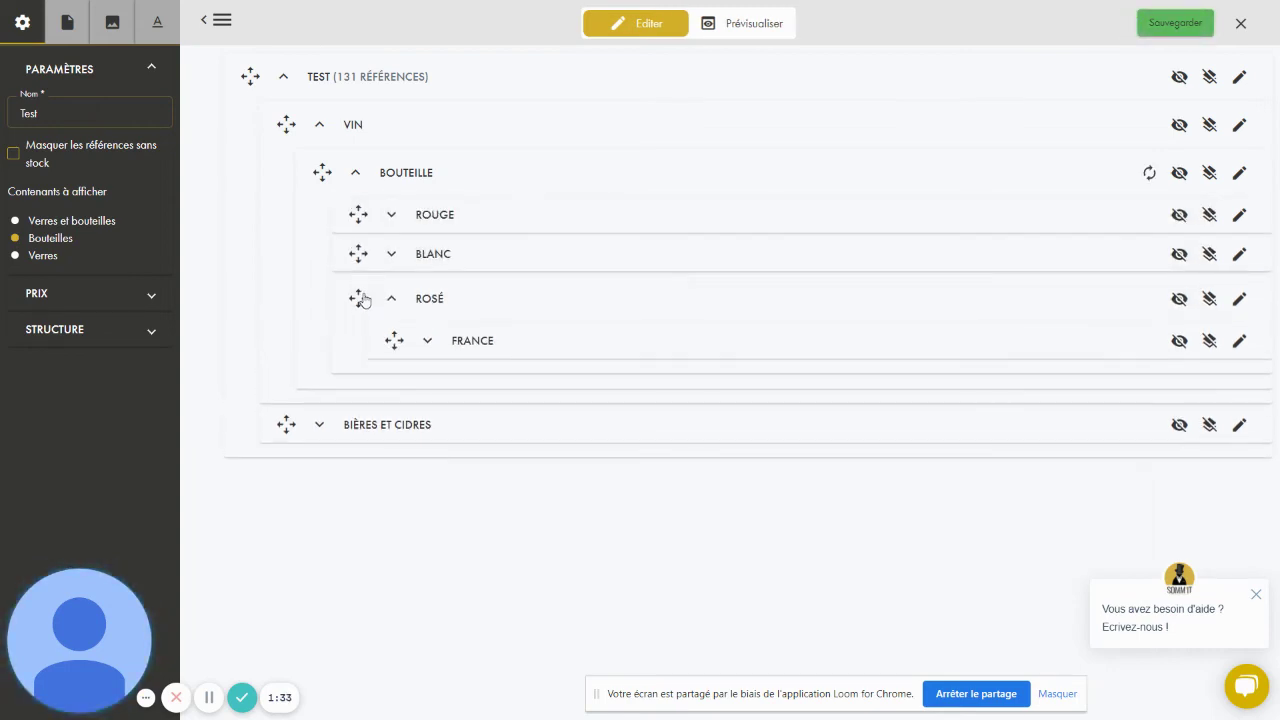
- Move France above Argentine within Rouge and expand its Bourgogne section down to the Beaune Premier Cru wine
{"action": "left_click", "coordinate": [392, 222]}
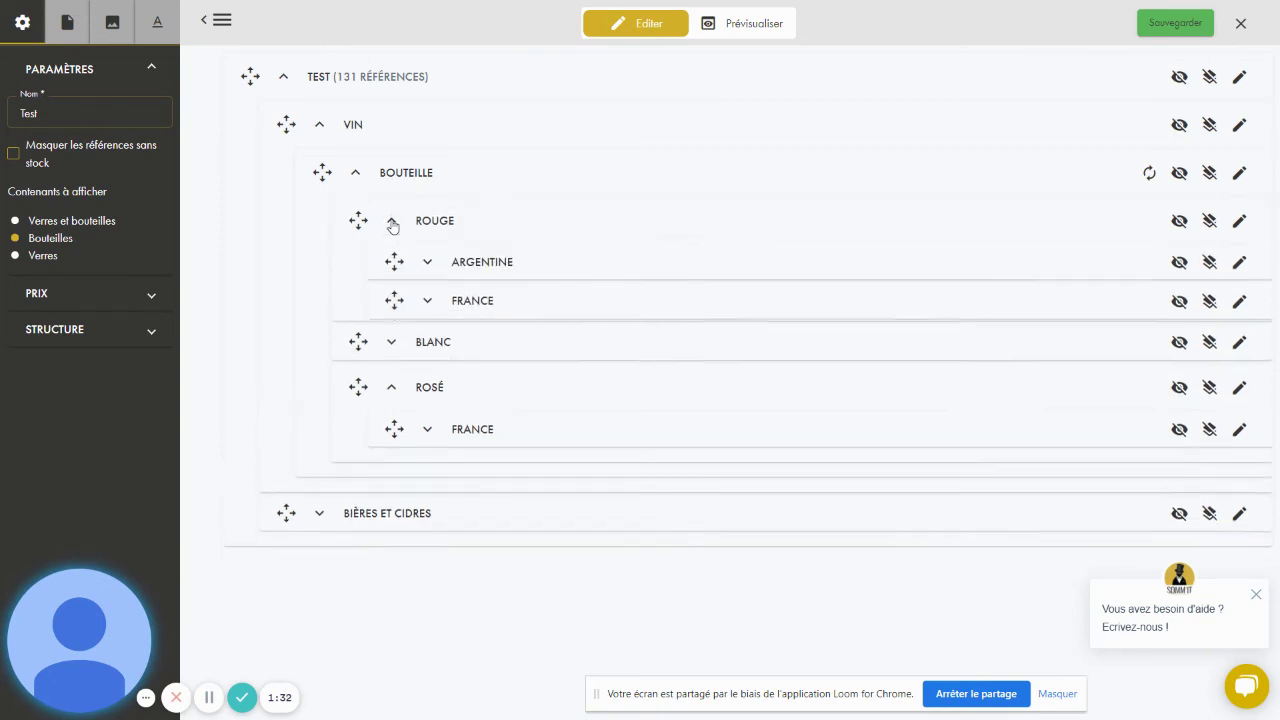
{"action": "left_click_drag", "start_coordinate": [390, 270], "coordinate": [423, 262]}
{"action": "left_click", "coordinate": [428, 263]}
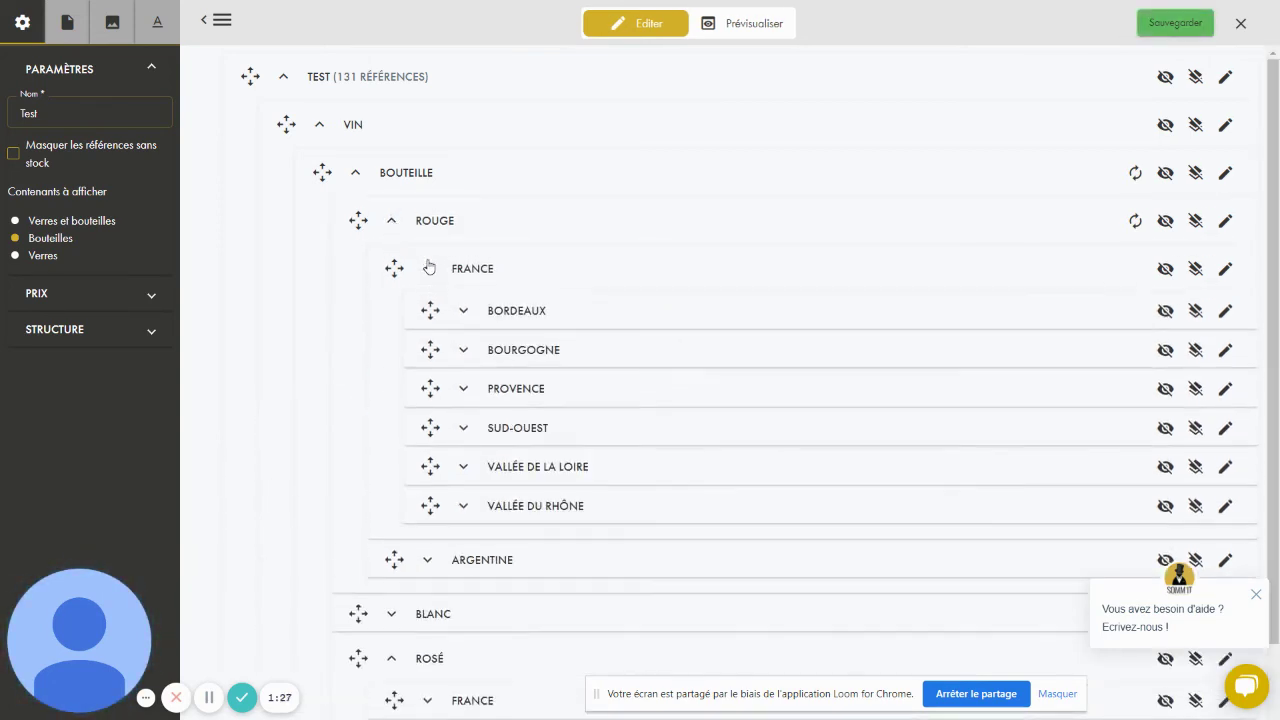
{"action": "left_click", "coordinate": [465, 356]}
{"action": "left_click", "coordinate": [499, 399]}
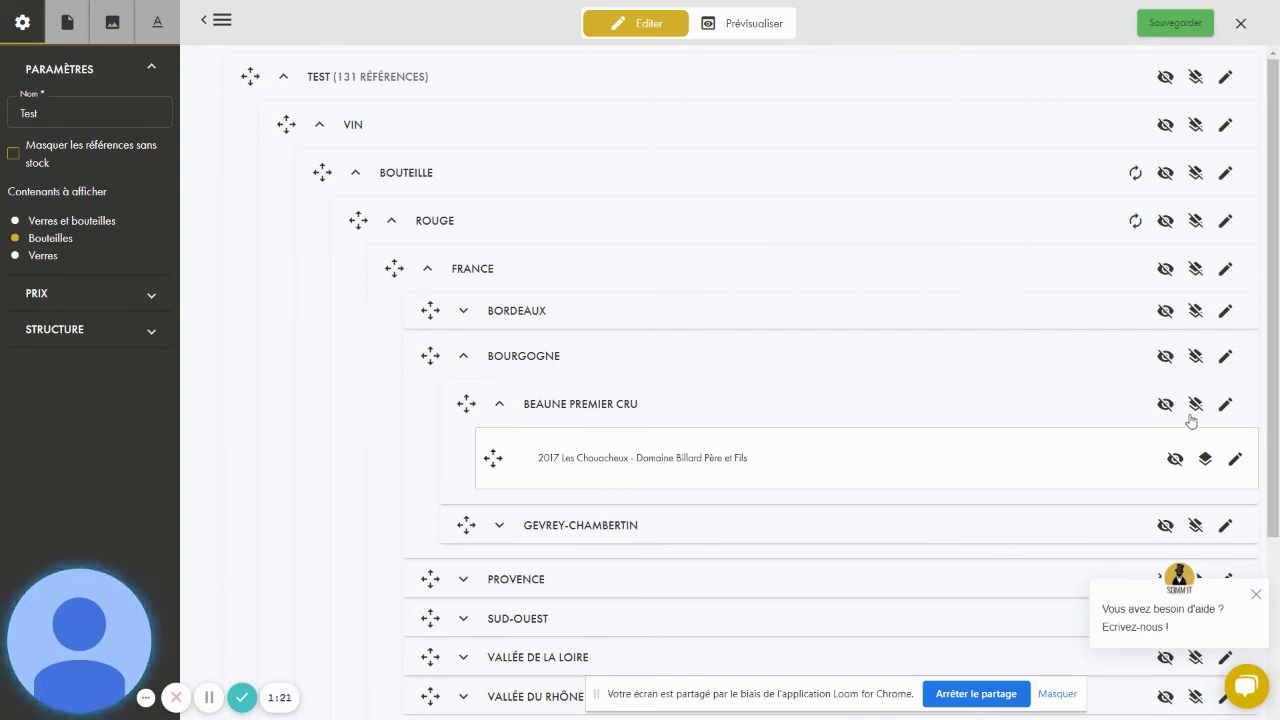
- Preview the Test menu and hide the cents in its prices
{"action": "left_click", "coordinate": [751, 24]}
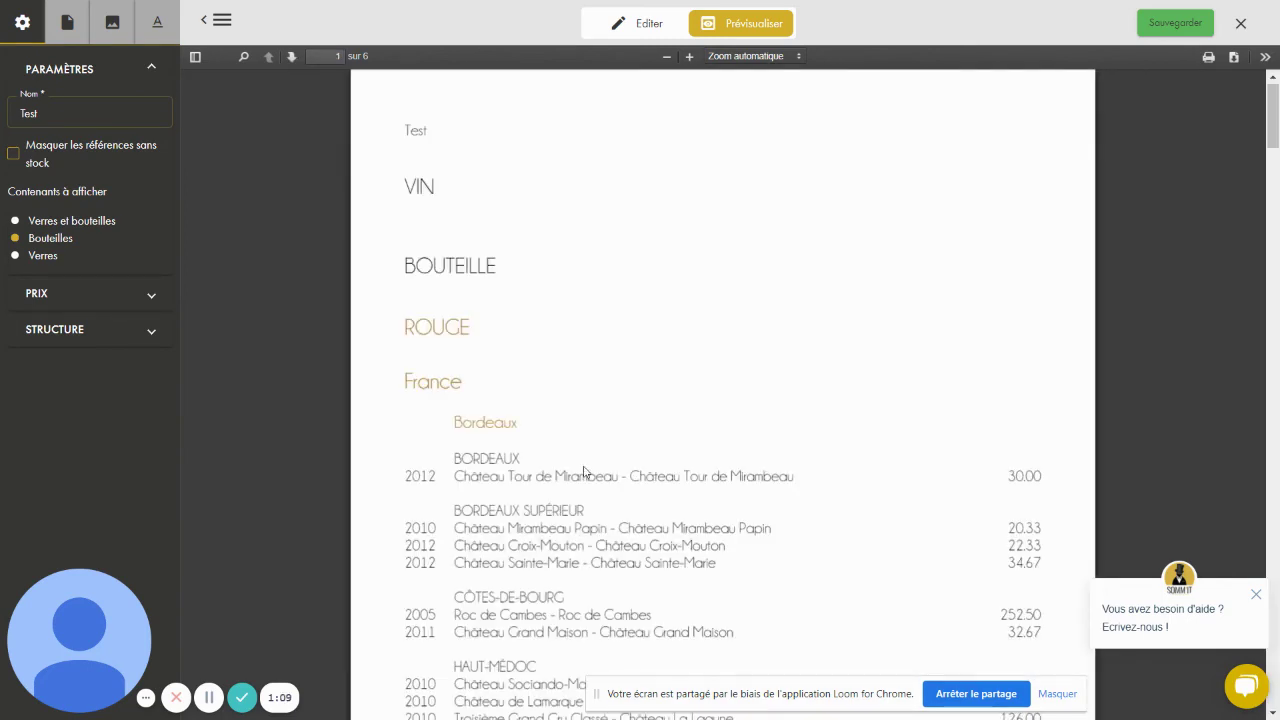
{"action": "scroll", "coordinate": [585, 471], "scroll_direction": "down", "scroll_amount": 1}
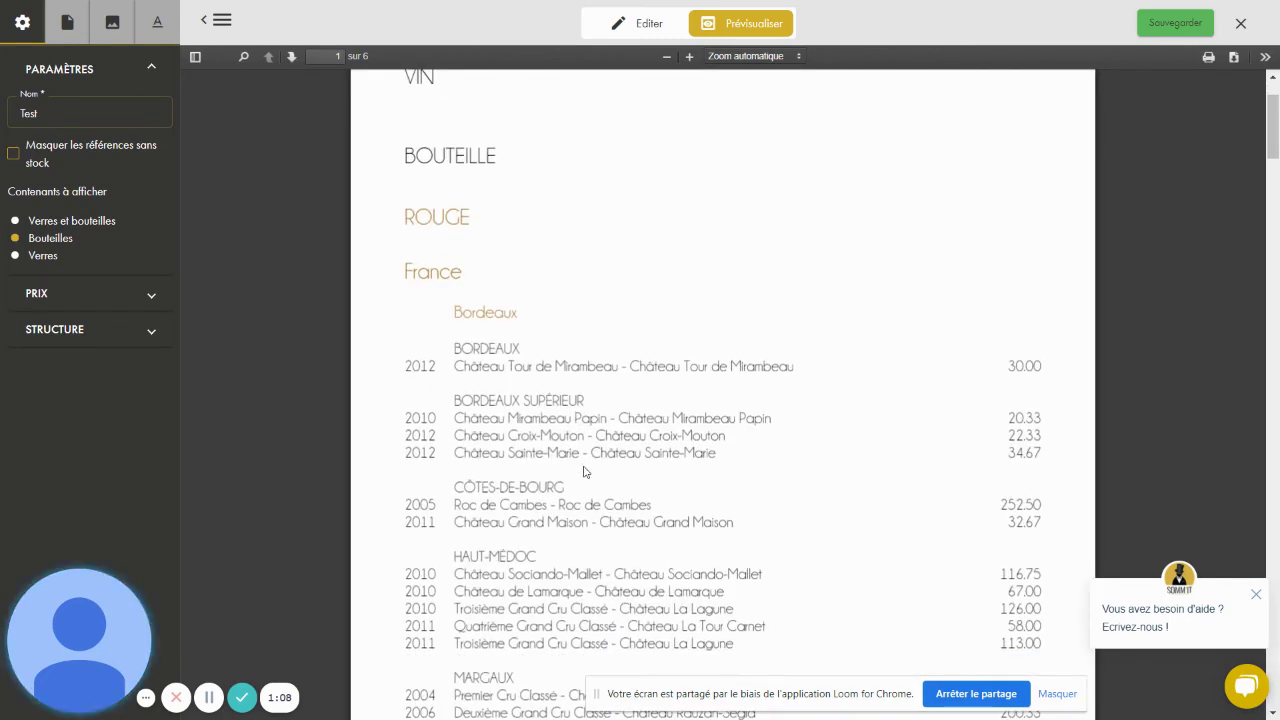
{"action": "left_click", "coordinate": [71, 293]}
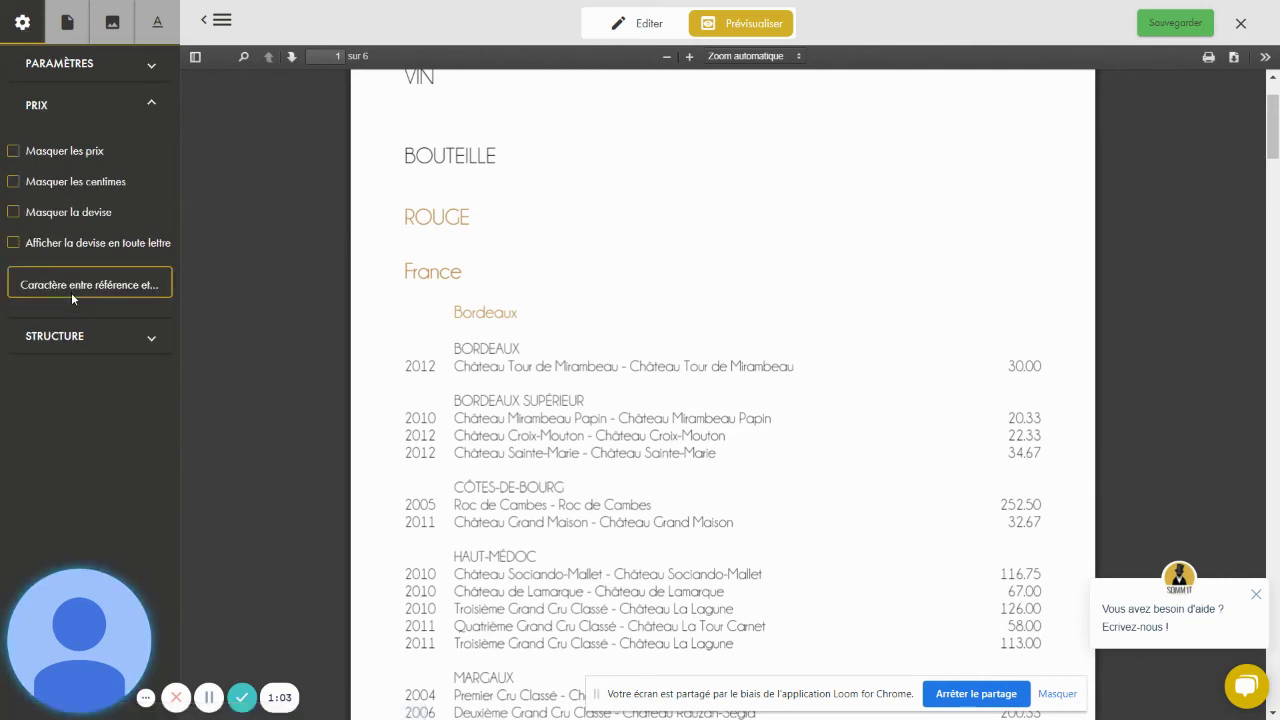
{"action": "left_click", "coordinate": [68, 190]}
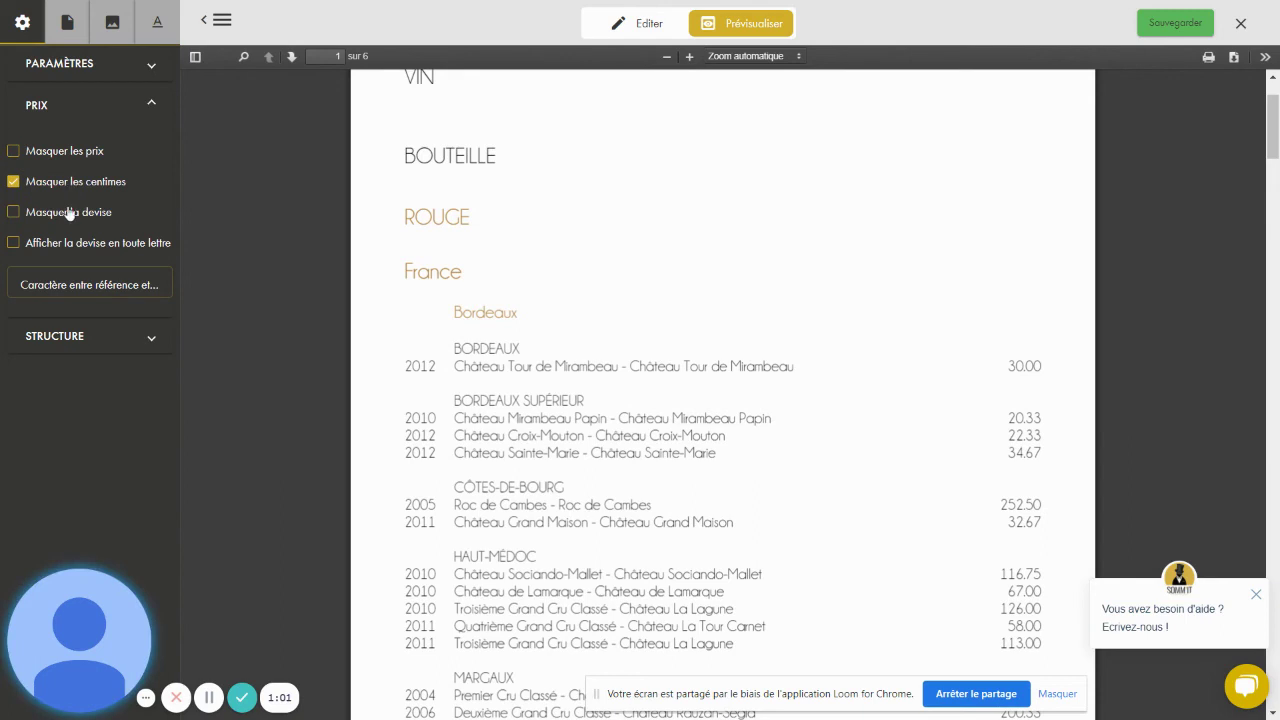
- Review the menu's structure, page attribute, image and text settings
{"action": "left_click", "coordinate": [95, 341]}
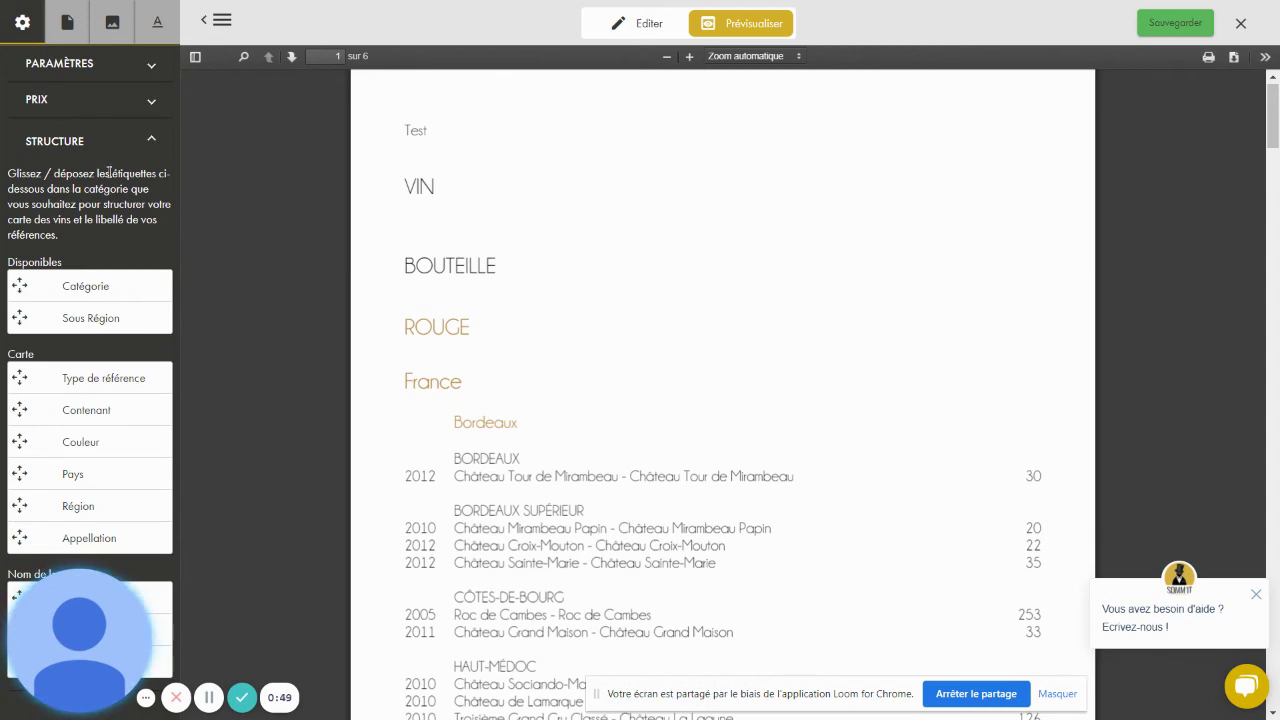
{"action": "left_click", "coordinate": [67, 20]}
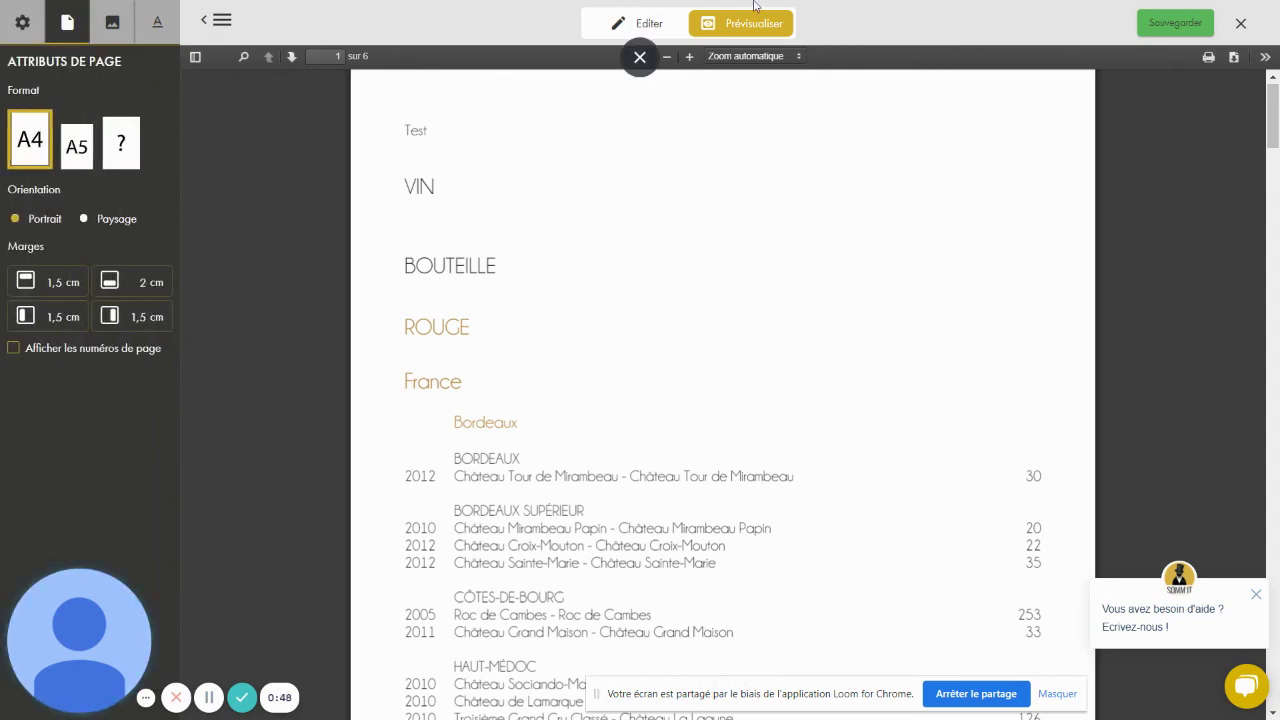
{"action": "left_click", "coordinate": [632, 28]}
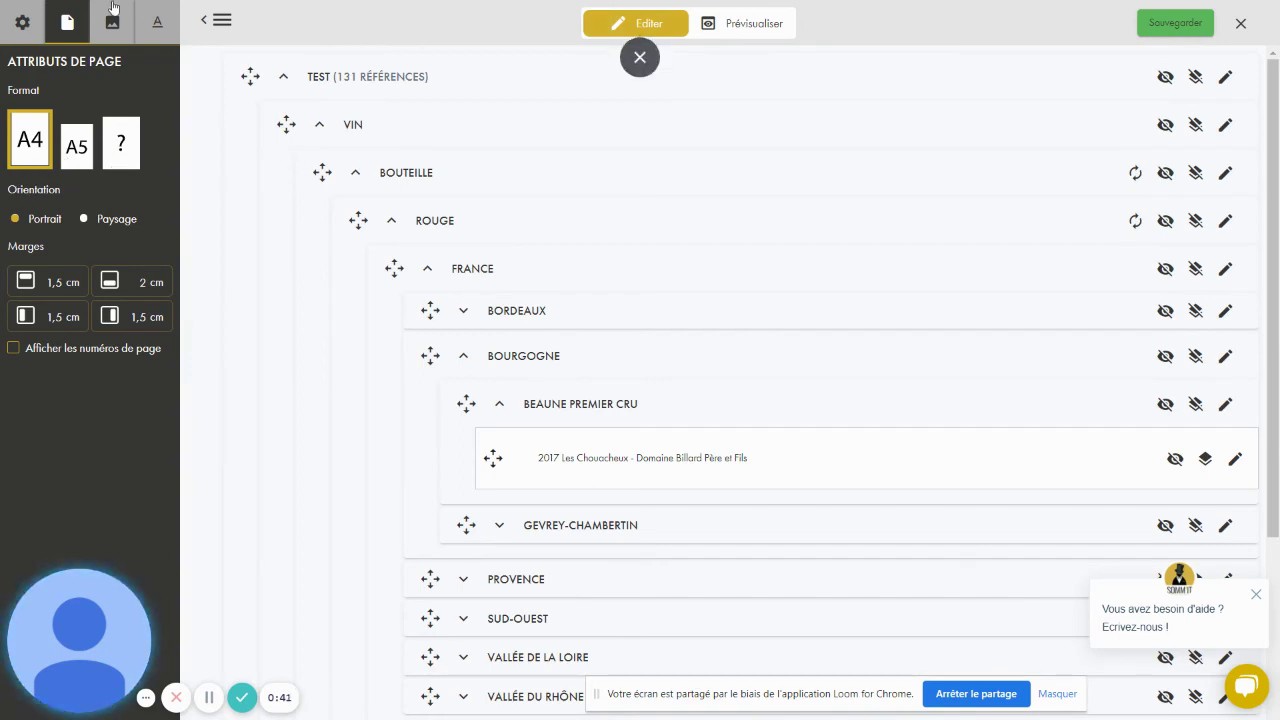
{"action": "left_click", "coordinate": [112, 20]}
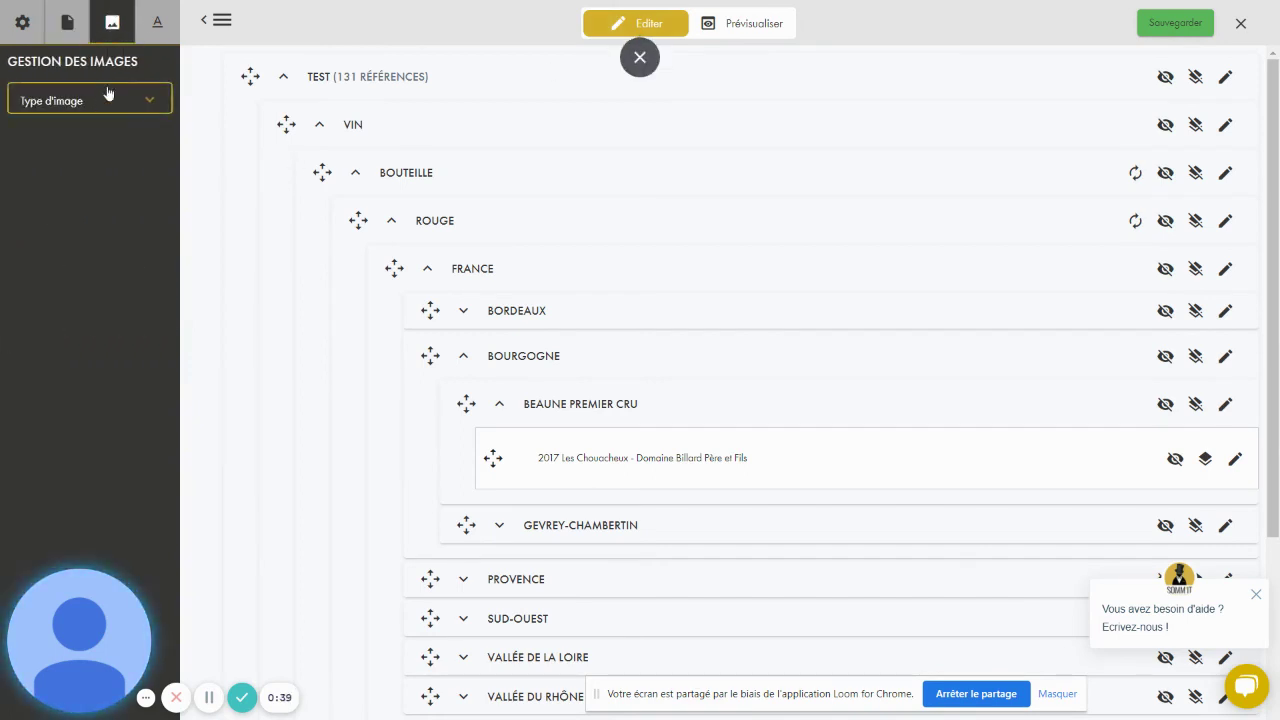
{"action": "left_click", "coordinate": [155, 20]}
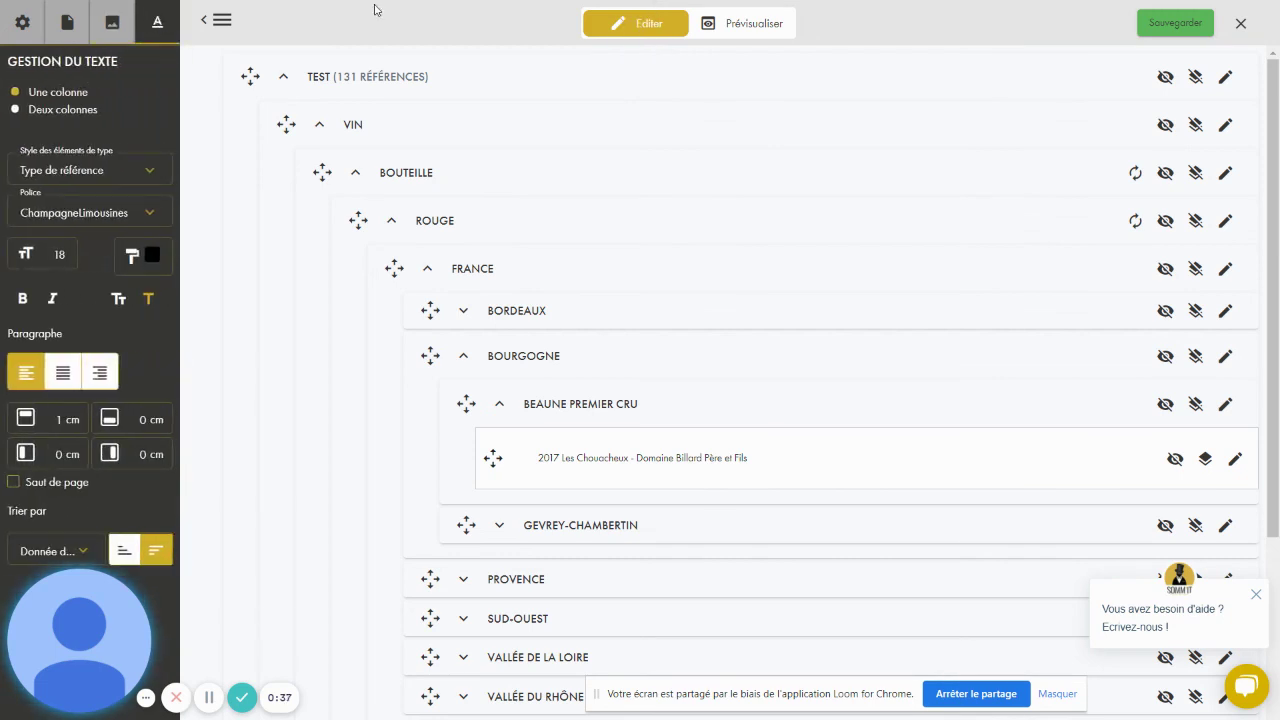
- Save the Test menu and close the menu editor
{"action": "left_click", "coordinate": [1177, 25]}
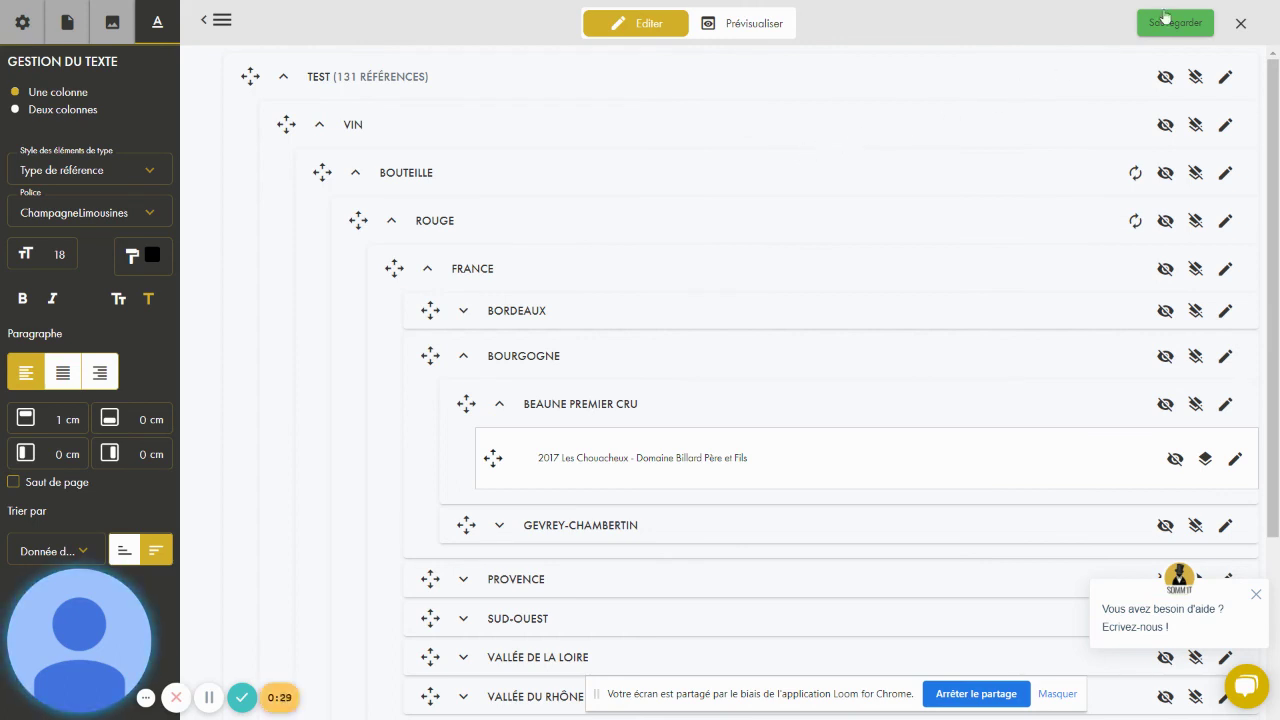
{"action": "left_click", "coordinate": [1240, 23]}
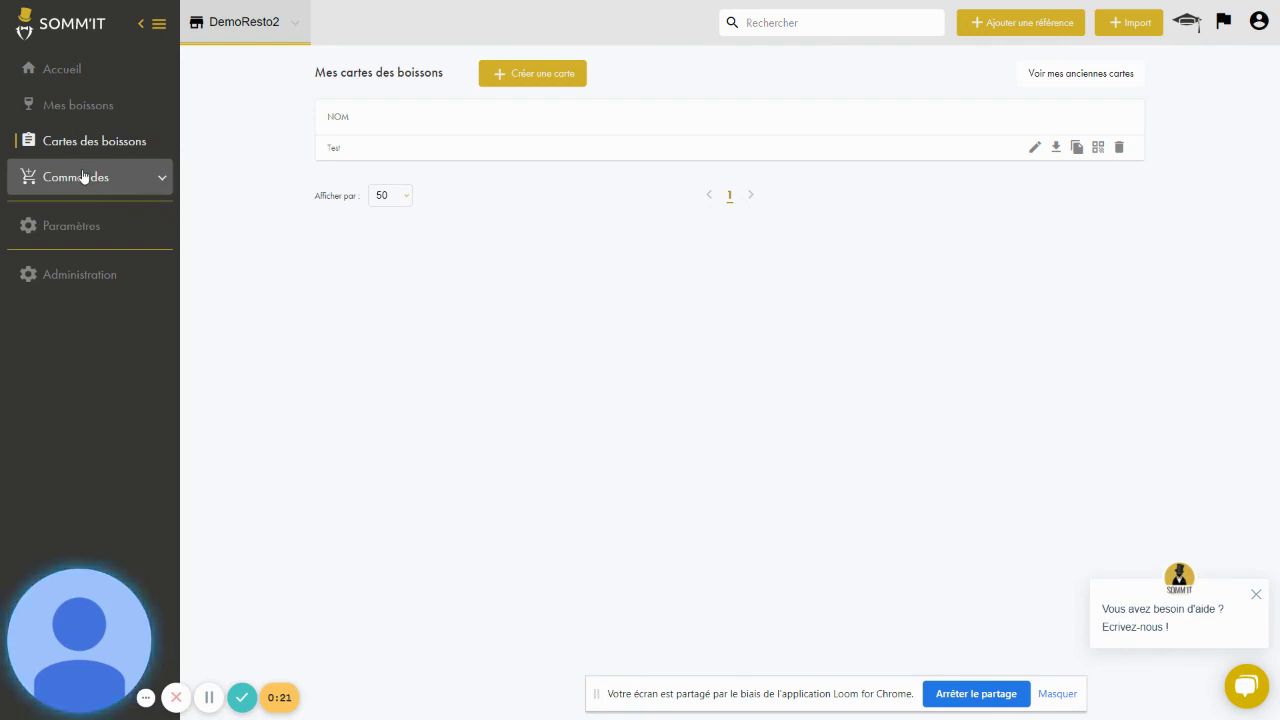
- Review the inventory and sales views of the drinks library
{"action": "left_click", "coordinate": [71, 108]}
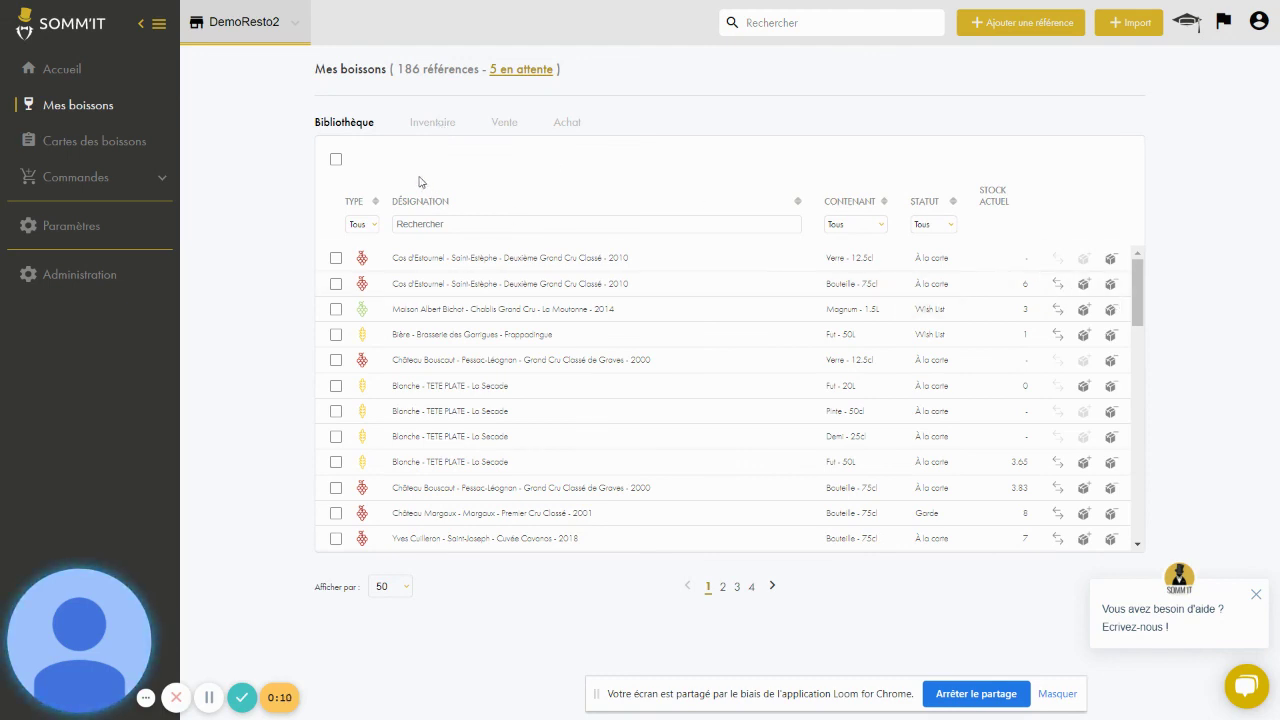
{"action": "left_click", "coordinate": [426, 125]}
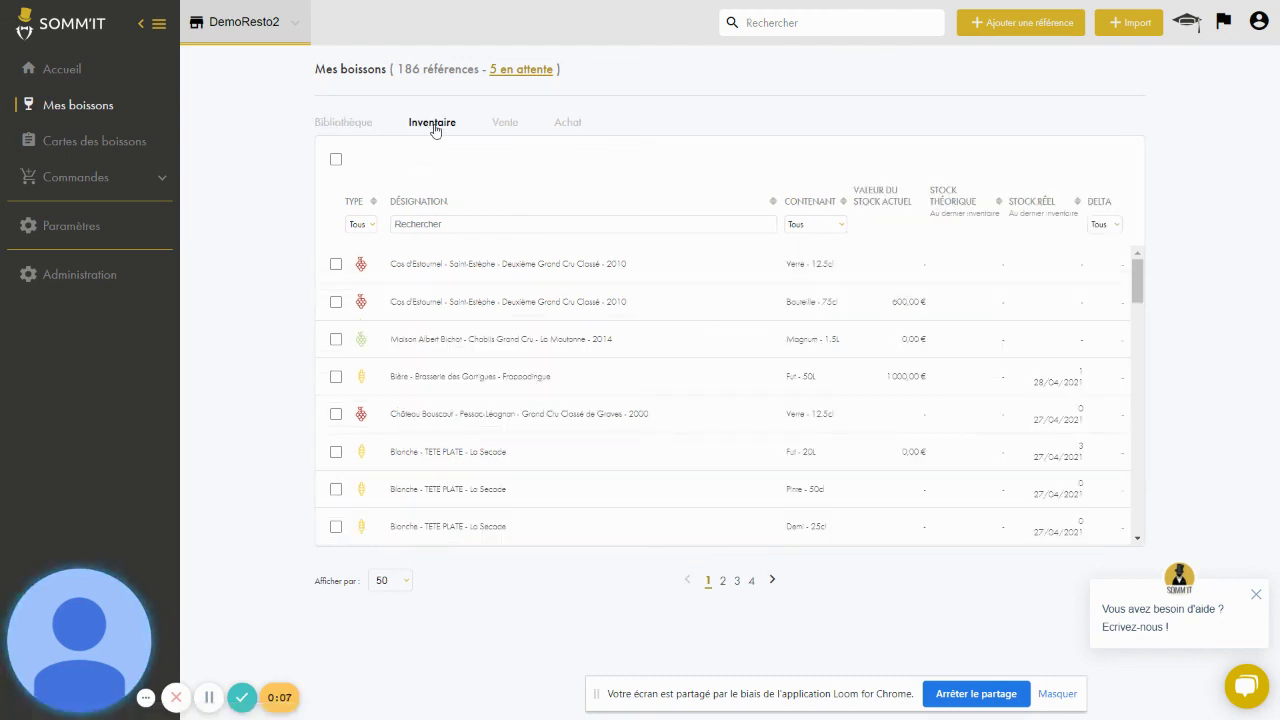
{"action": "left_click", "coordinate": [505, 128]}
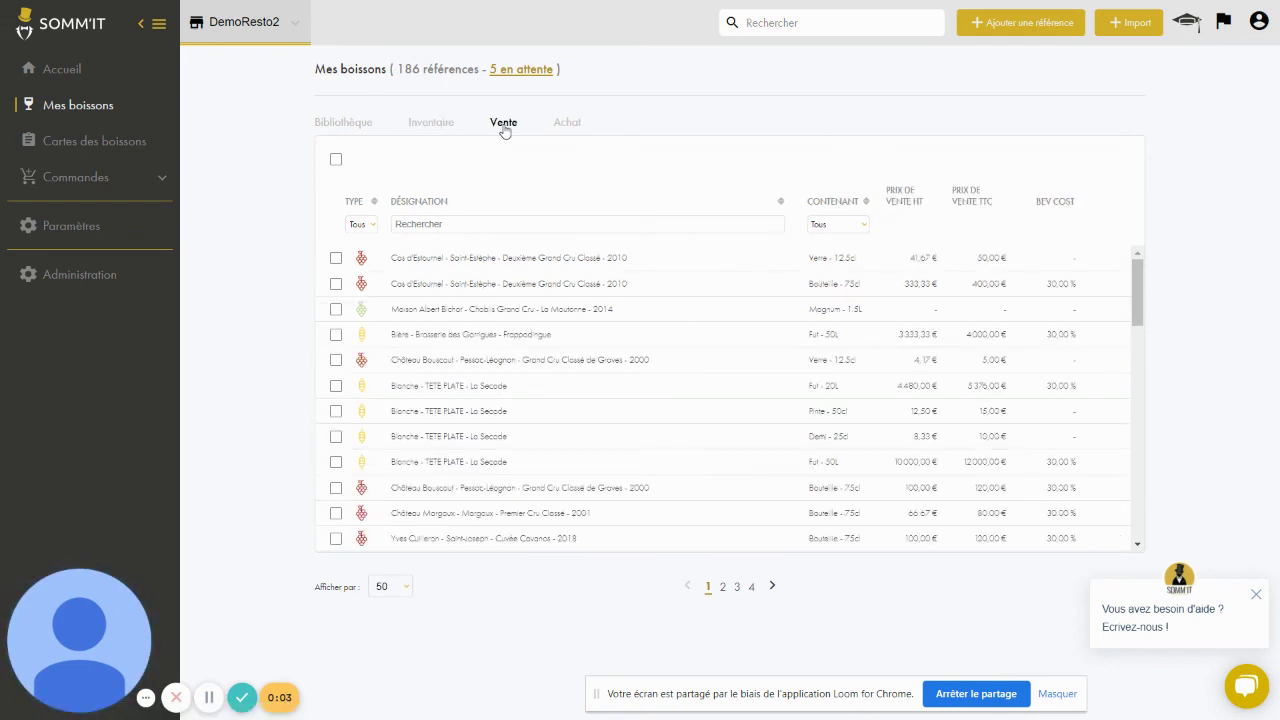